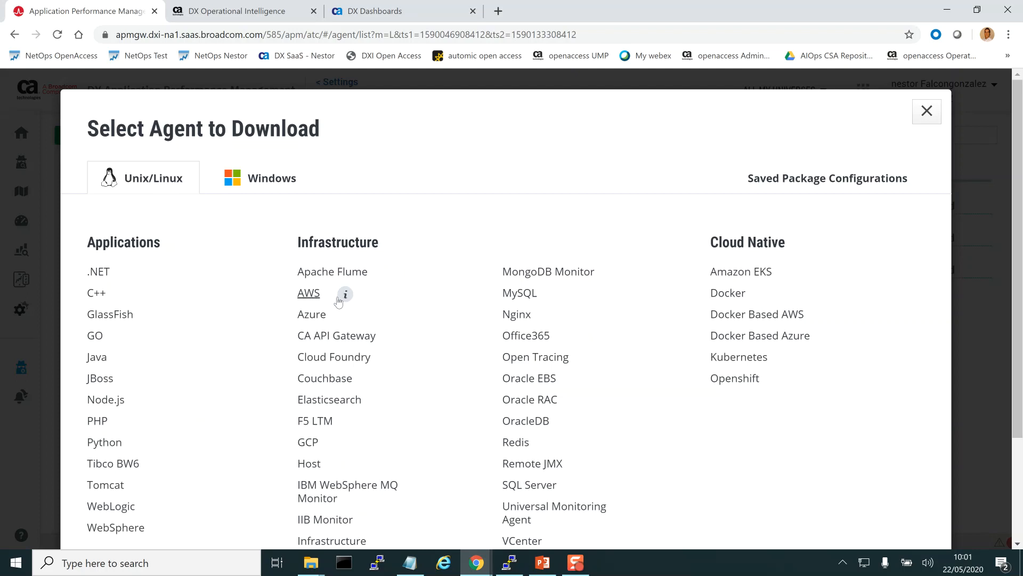
- Check the GCP agent's description in the Unix/Linux infrastructure list and select that agent for configuration
{"action": "mouse_move", "coordinate": [345, 300]}
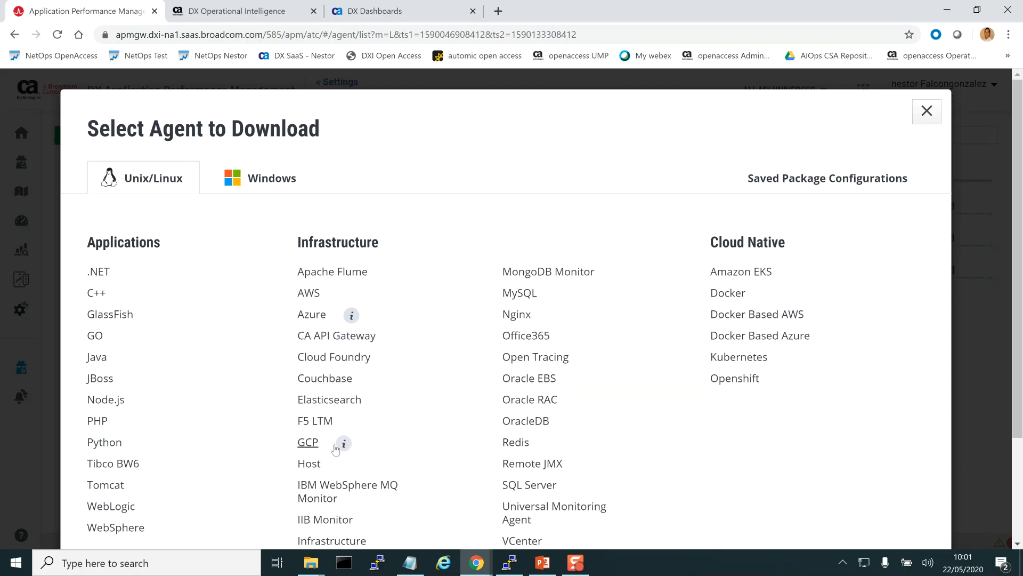
{"action": "mouse_move", "coordinate": [343, 448]}
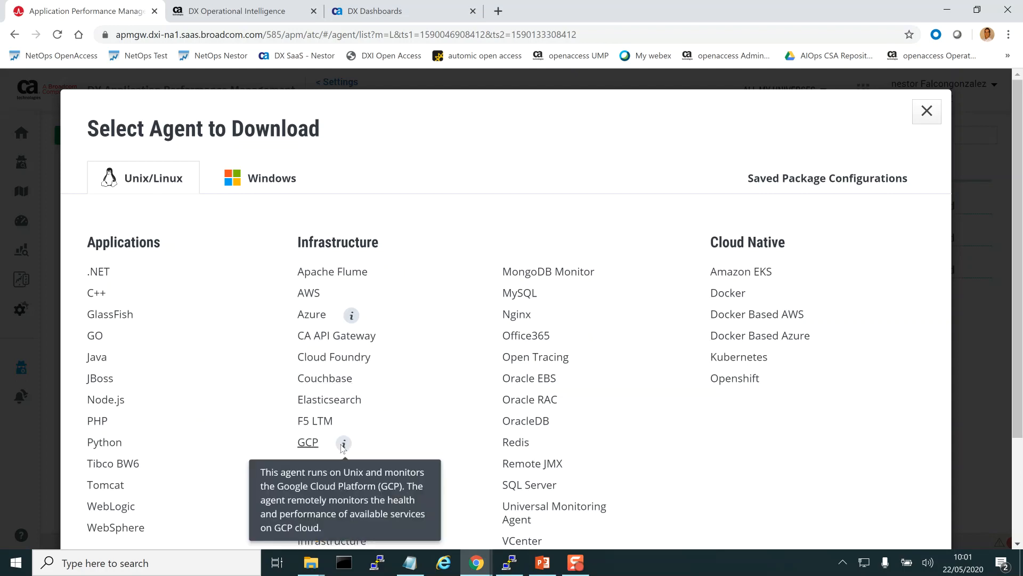
{"action": "left_click", "coordinate": [309, 443]}
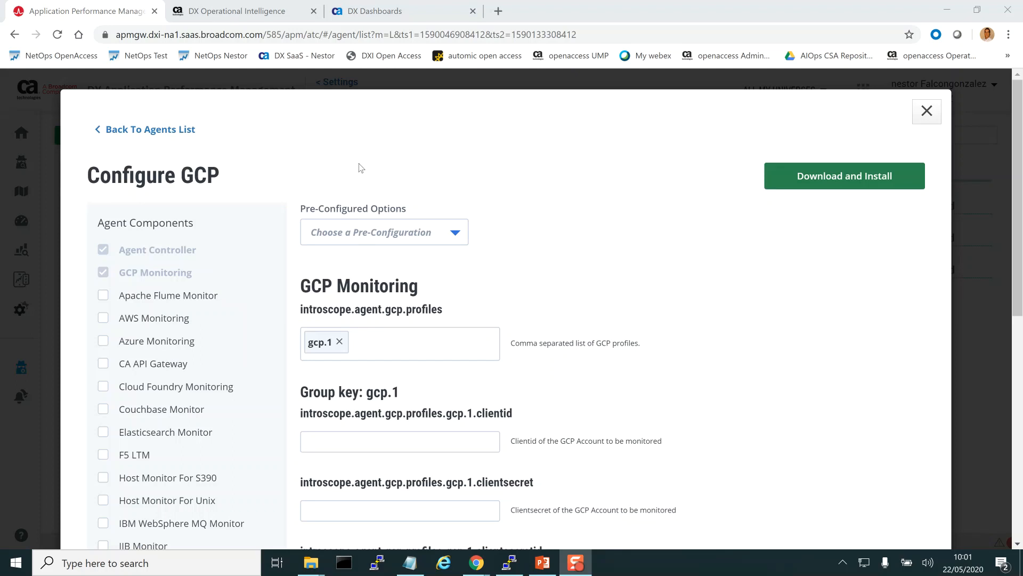
- Review the GCP Monitoring profile, client credential, polling interval, schema list and cloud proxy settings of the agent
{"action": "left_click", "coordinate": [455, 232]}
{"action": "left_click", "coordinate": [477, 153]}
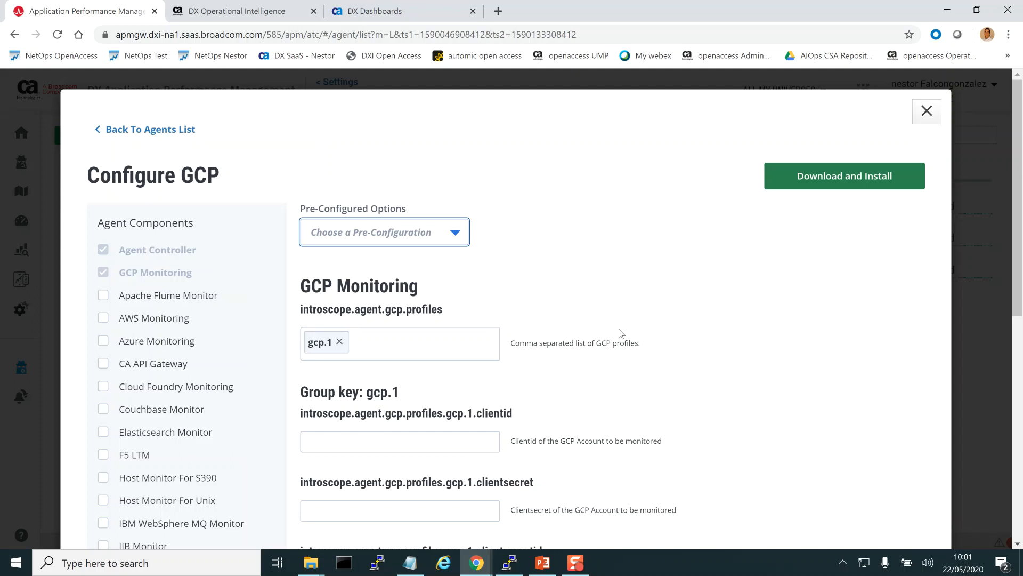
{"action": "scroll", "coordinate": [621, 333], "scroll_direction": "down", "scroll_amount": 2}
{"action": "scroll", "coordinate": [621, 334], "scroll_direction": "down", "scroll_amount": 2}
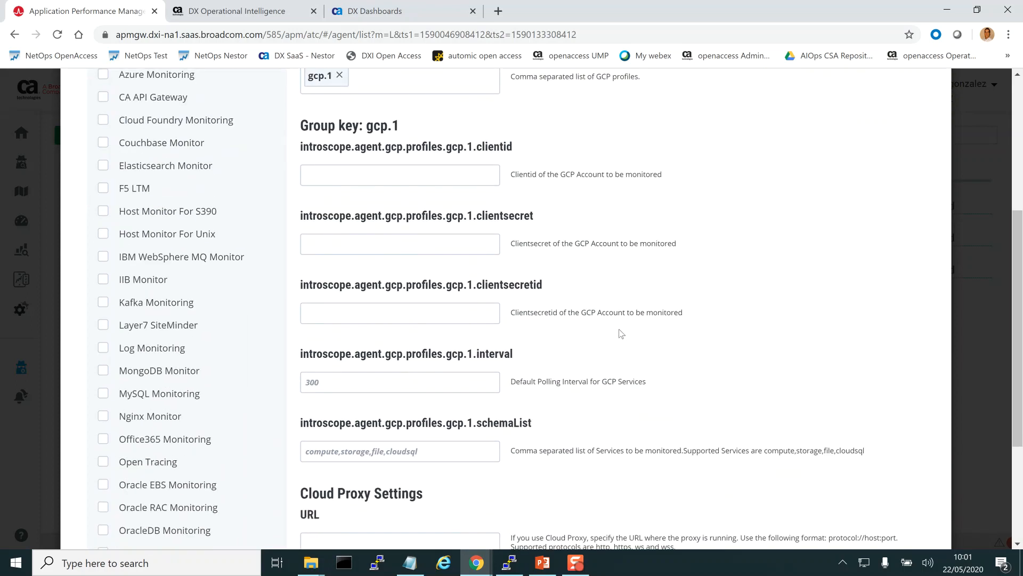
{"action": "left_click", "coordinate": [468, 450]}
{"action": "scroll", "coordinate": [584, 246], "scroll_direction": "down", "scroll_amount": 2}
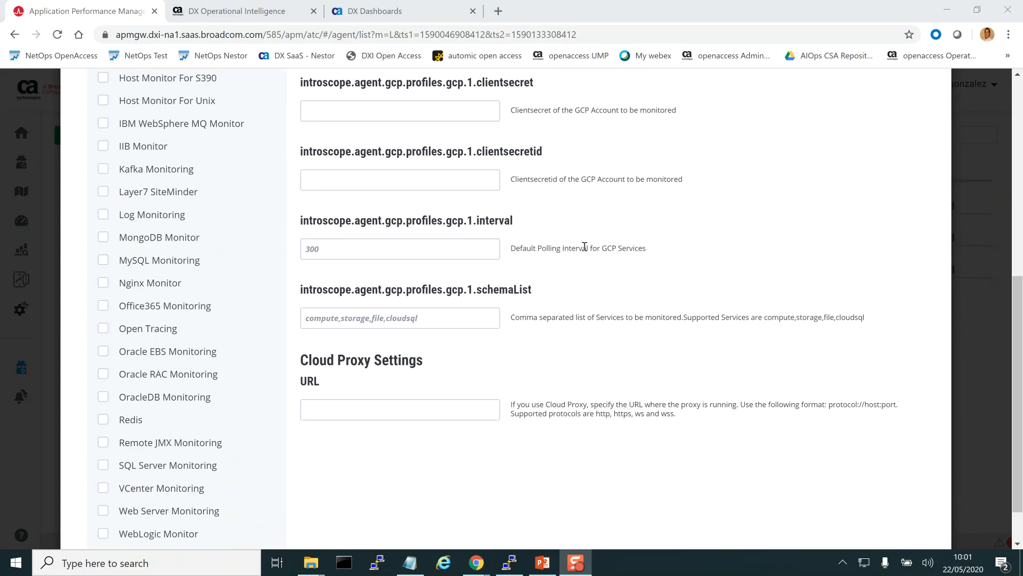
{"action": "scroll", "coordinate": [584, 246], "scroll_direction": "up", "scroll_amount": 6}
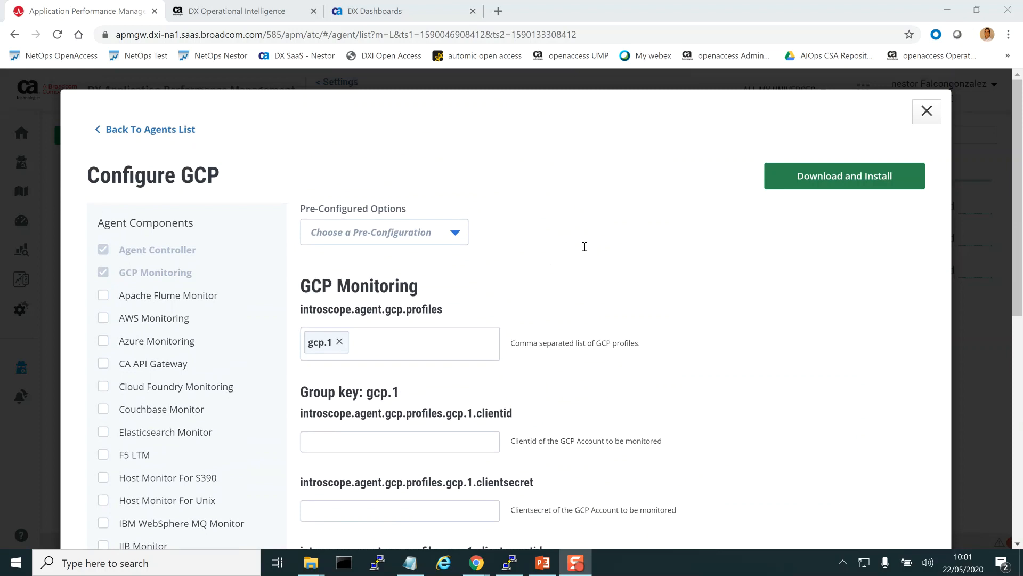
- Apply the saved GCP pre-configuration and proceed to downloading and installing the agent
{"action": "left_click", "coordinate": [418, 237]}
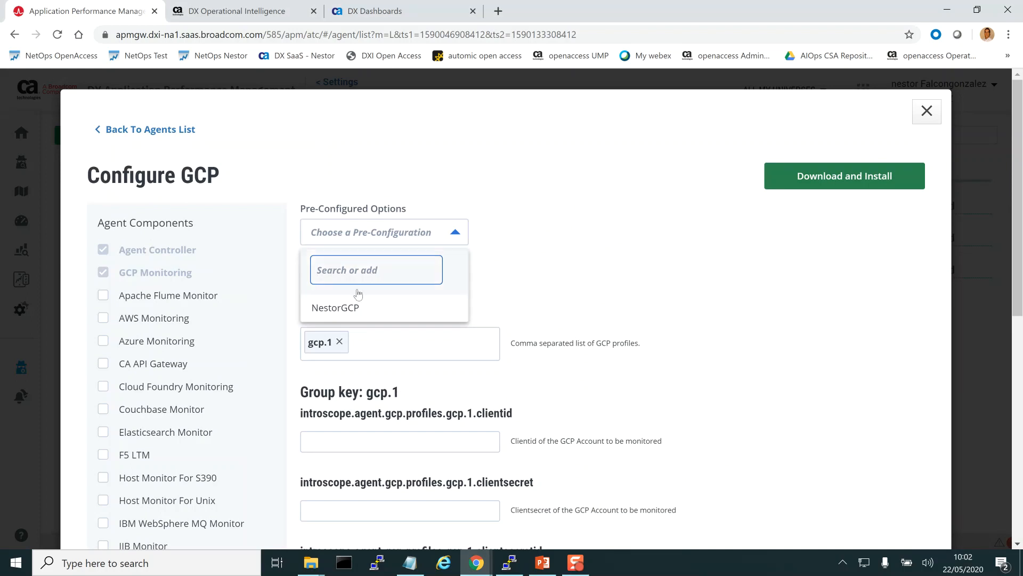
{"action": "left_click", "coordinate": [337, 309]}
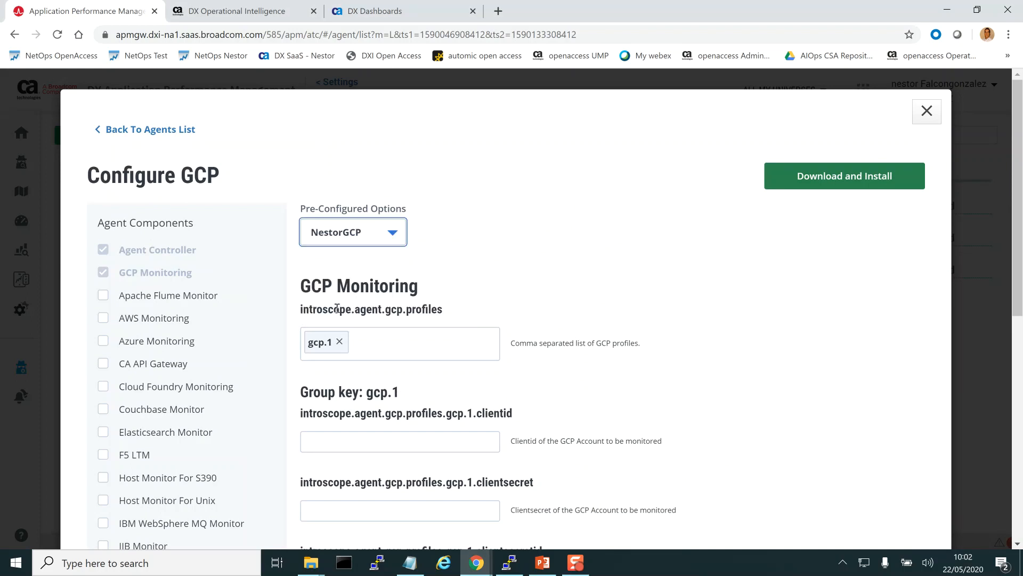
{"action": "left_click", "coordinate": [835, 187]}
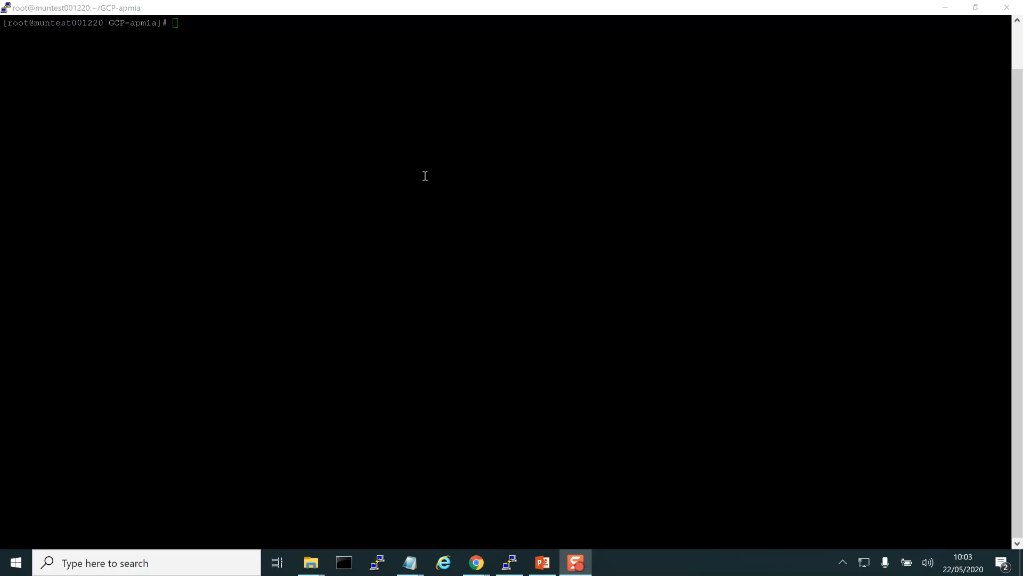
- In the PuTTY terminal, list the GCP-apmia folder in detail, enter the apmia directory and list its contents
{"action": "left_click", "coordinate": [419, 169]}
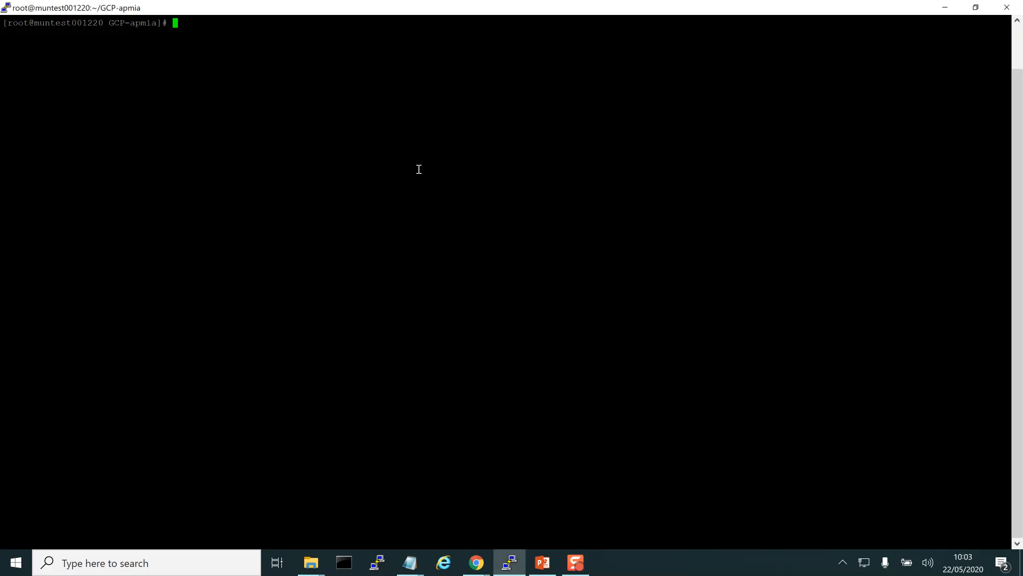
{"action": "type", "text": "ls -lrt"}
{"action": "key", "text": "Return"}
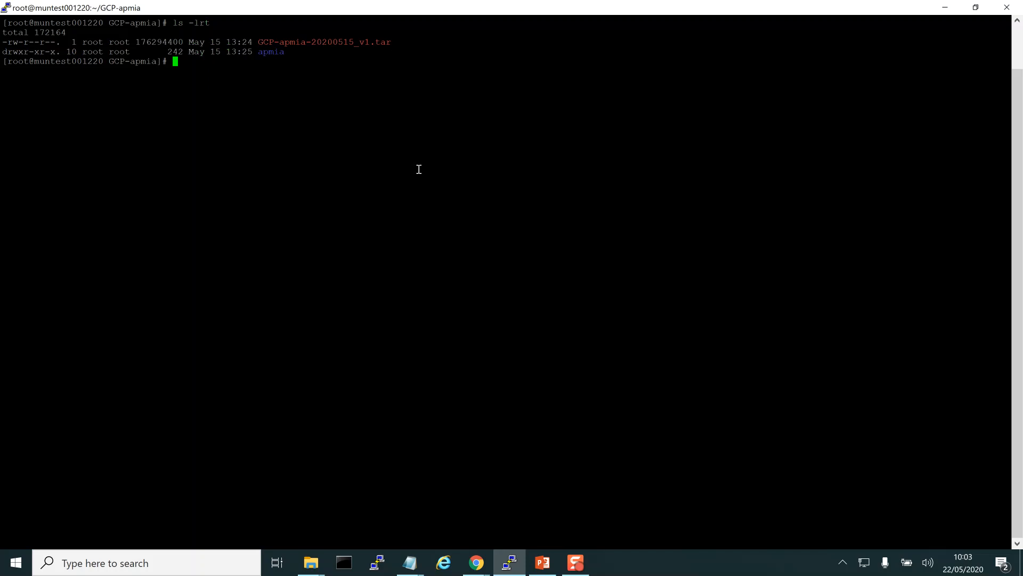
{"action": "type", "text": "cd apm"}
{"action": "key", "text": "Tab"}
{"action": "key", "text": "Return"}
{"action": "type", "text": "ls -lrt"}
{"action": "key", "text": "Return"}
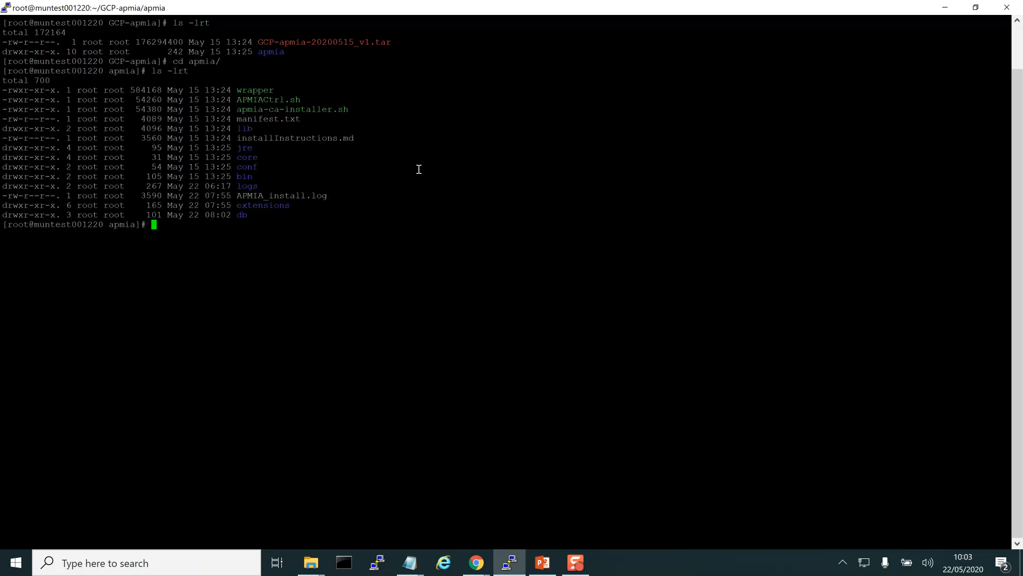
- Change to the extensions/gcp-dd0409e2xt1-20.4.0.17 directory and open bundle.properties in vi
{"action": "type", "text": "cd ex"}
{"action": "key", "text": "Tab"}
{"action": "type", "text": "gc"}
{"action": "key", "text": "Tab"}
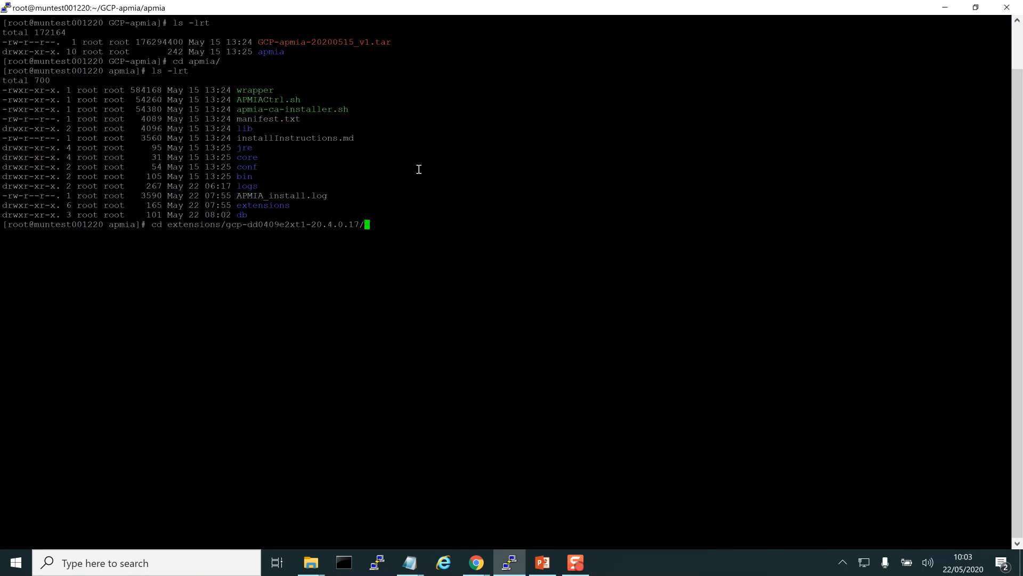
{"action": "key", "text": "Return"}
{"action": "type", "text": "vi bu"}
{"action": "key", "text": "Tab"}
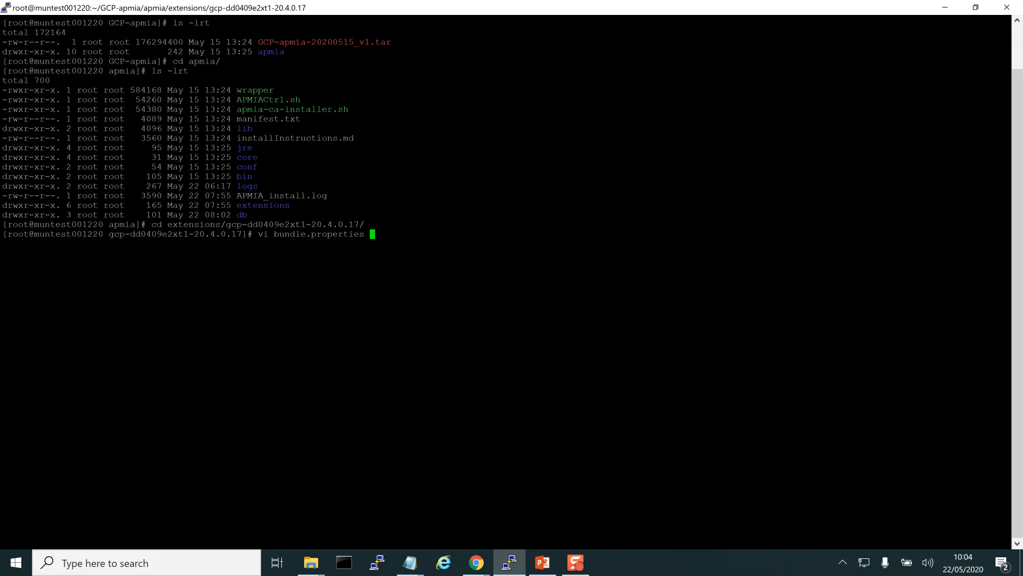
{"action": "key", "text": "Return"}
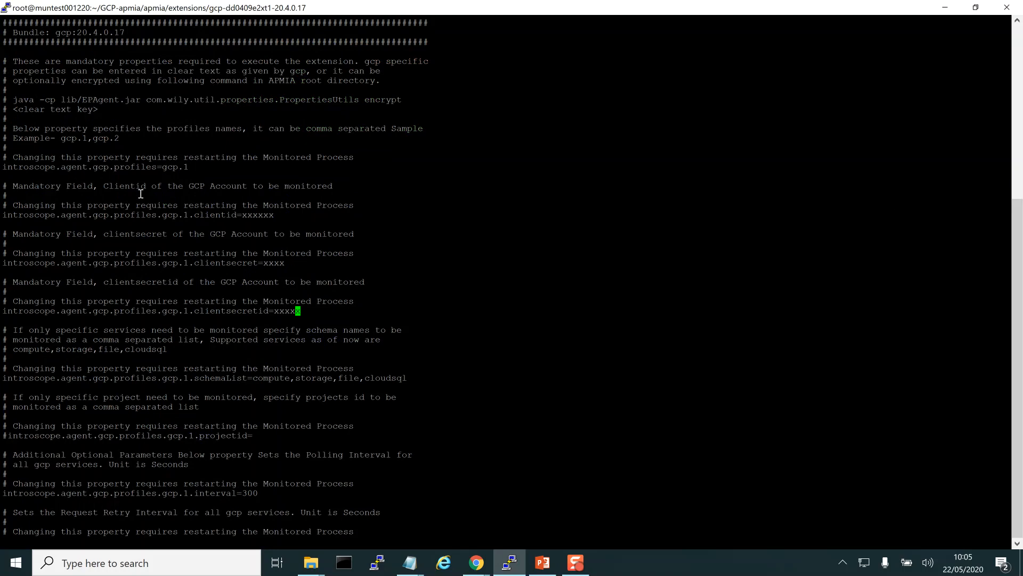
- Examine the supported services named in the schema list comments of bundle.properties
{"action": "key", "text": "Down"}
{"action": "key", "text": "Down"}
{"action": "left_click_drag", "start_coordinate": [29, 349], "coordinate": [175, 351]}
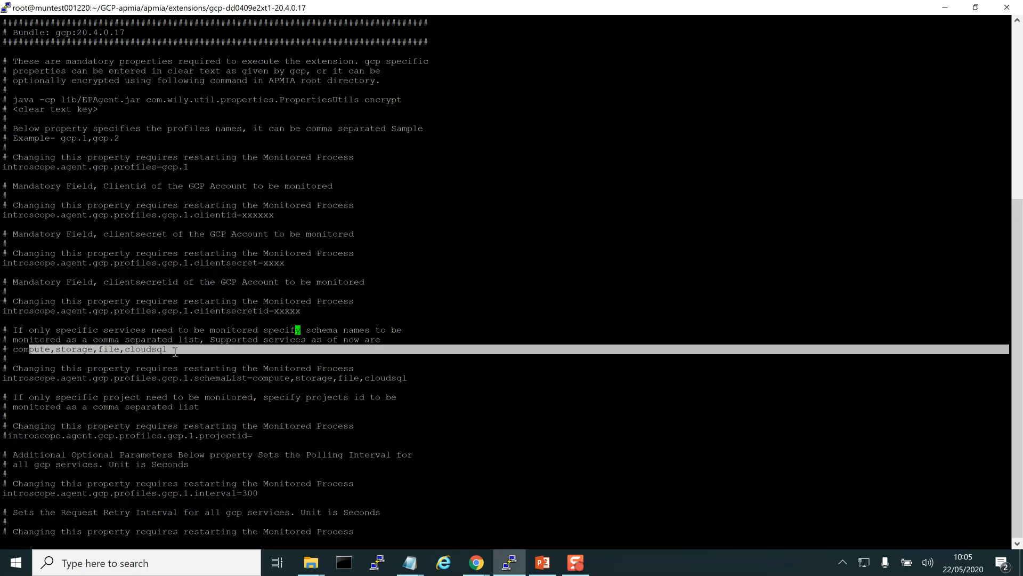
{"action": "left_click", "coordinate": [180, 320]}
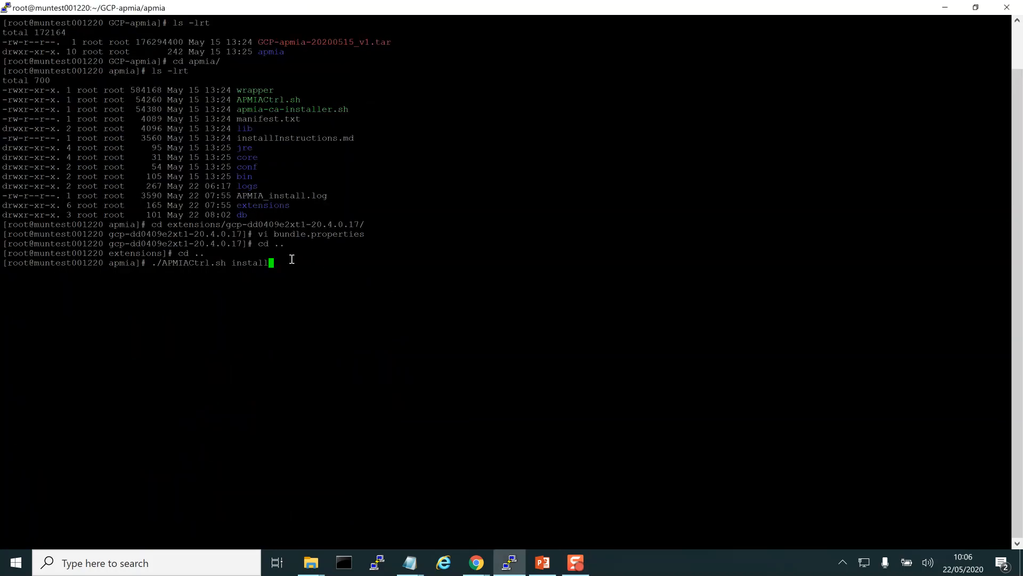
- Replace the install argument of the pending APMIACtrl.sh command with status and run it to check the agent
{"action": "key", "text": "BackSpace"}
{"action": "key", "text": "BackSpace"}
{"action": "key", "text": "BackSpace"}
{"action": "key", "text": "BackSpace"}
{"action": "key", "text": "BackSpace"}
{"action": "key", "text": "BackSpace"}
{"action": "type", "text": "status"}
{"action": "key", "text": "Return"}
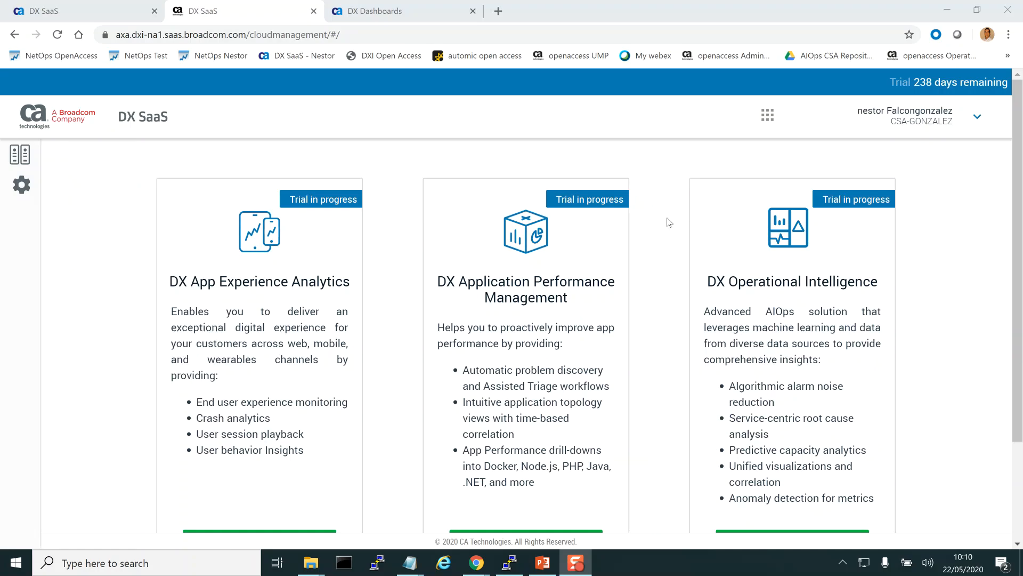
- In the Chrome DX SaaS page, open DX Operational Intelligence and go to its Performance Analytics view
{"action": "scroll", "coordinate": [669, 222], "scroll_direction": "down", "scroll_amount": 2}
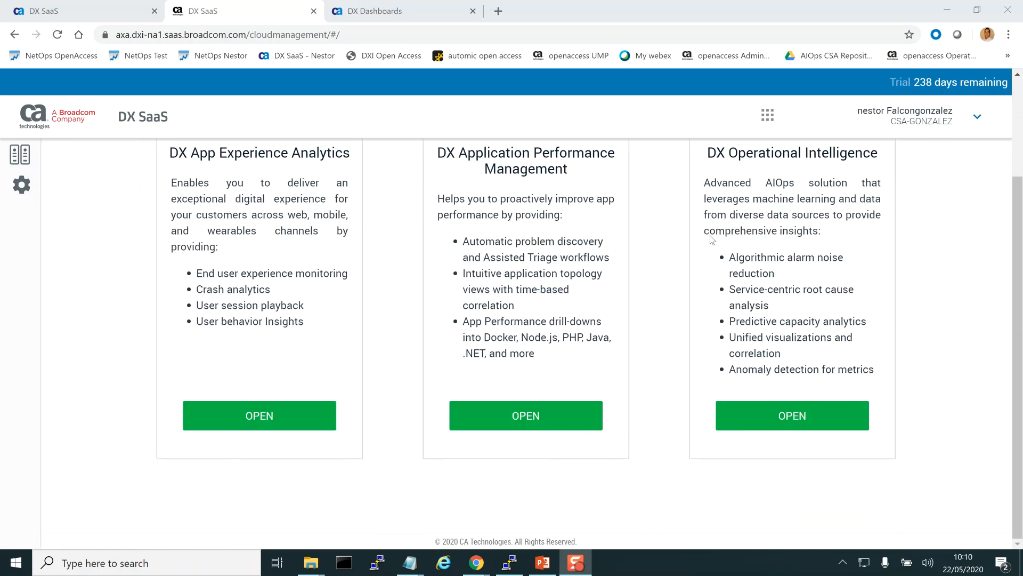
{"action": "left_click", "coordinate": [794, 414]}
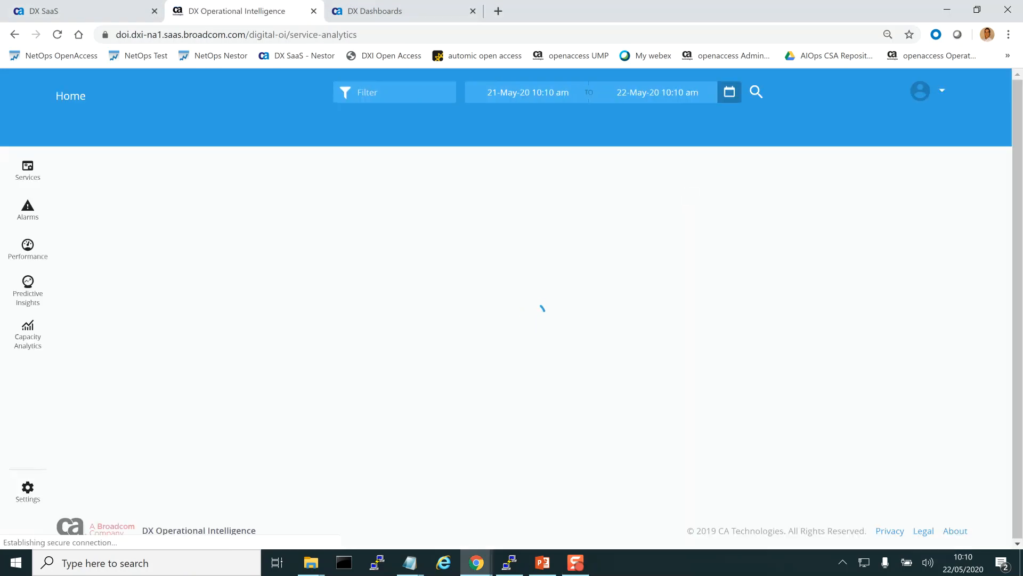
{"action": "left_click", "coordinate": [28, 247]}
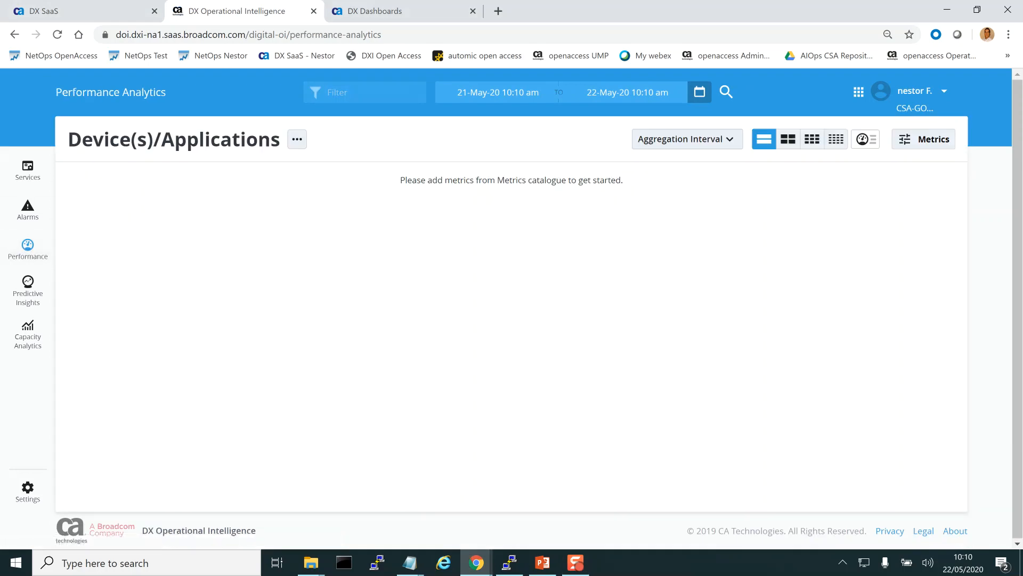
- Search the Performance Analytics context devices for the GCP cloud database and for "gcpi" instances, and leave the context selection
{"action": "left_click", "coordinate": [297, 140]}
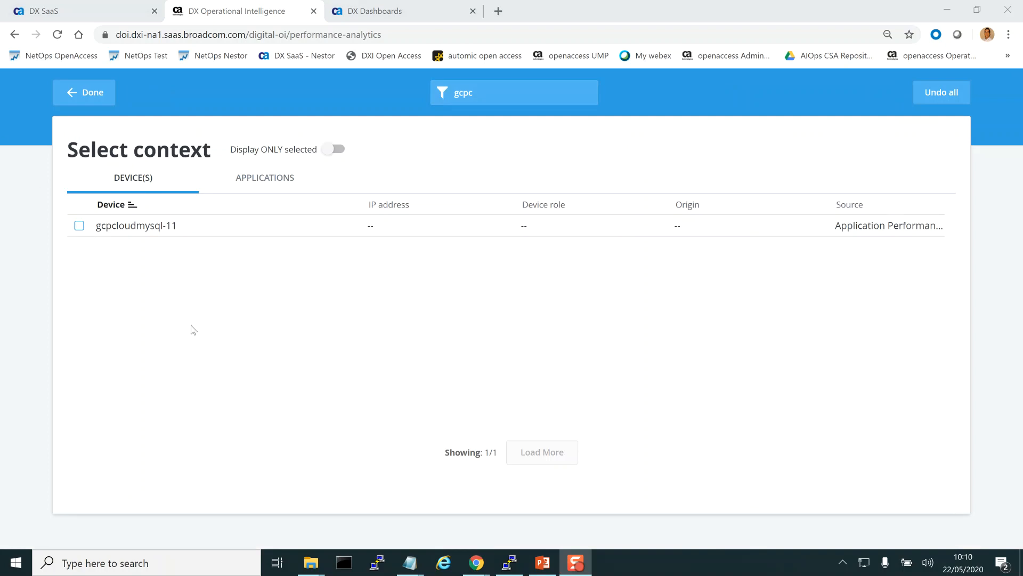
{"action": "key", "text": "BackSpace"}
{"action": "type", "text": "i"}
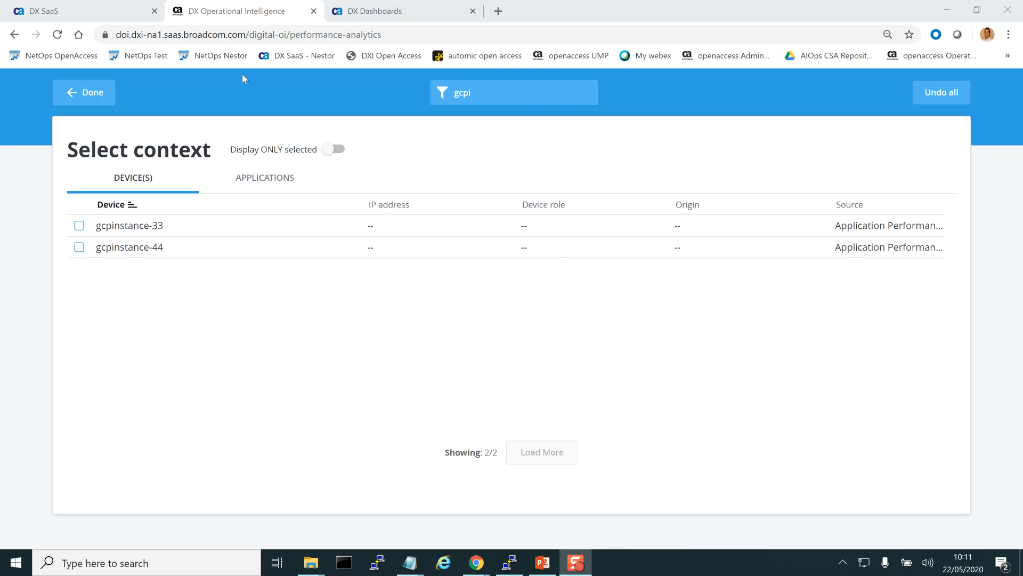
{"action": "left_click", "coordinate": [76, 101]}
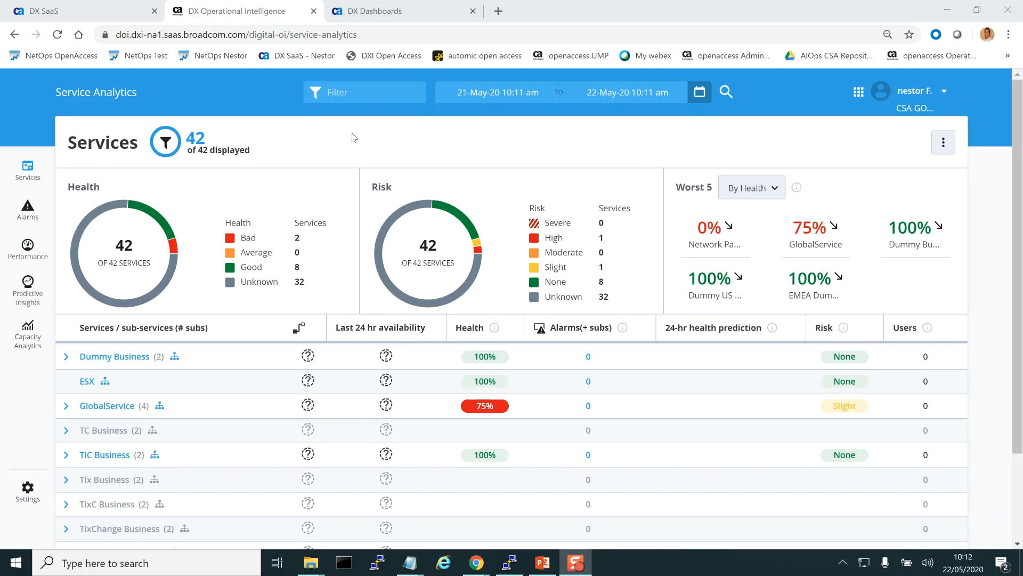
- Start creating a service and set the base attribute for its elements to GCP Project Name
{"action": "left_click", "coordinate": [942, 151]}
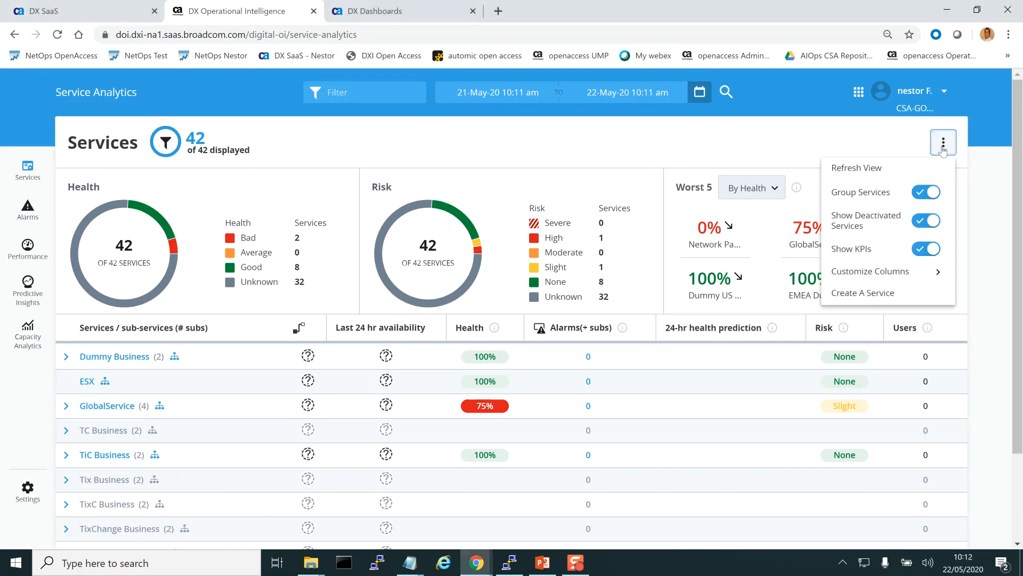
{"action": "left_click", "coordinate": [874, 292]}
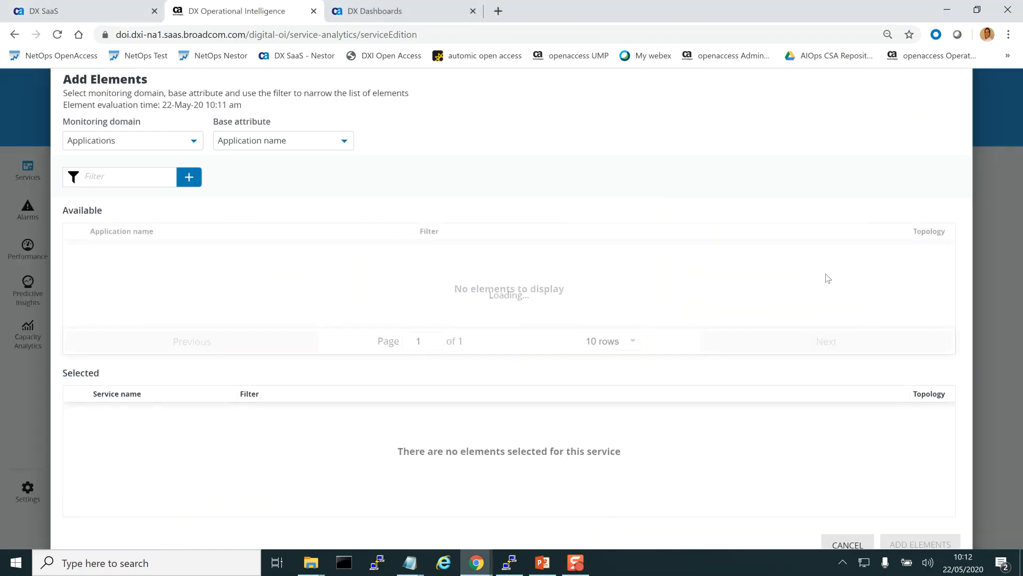
{"action": "left_click", "coordinate": [321, 141]}
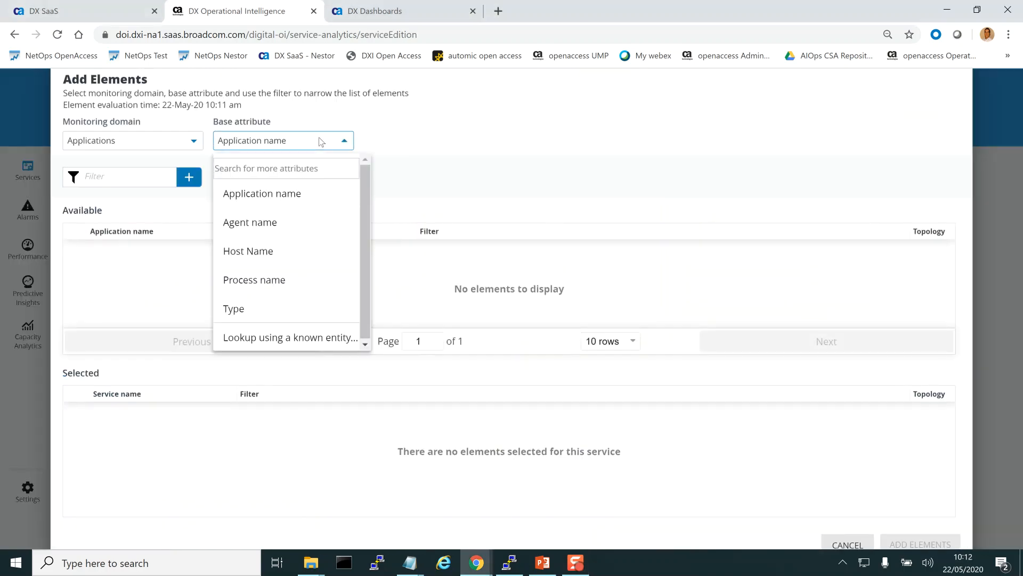
{"action": "type", "text": "gcp"}
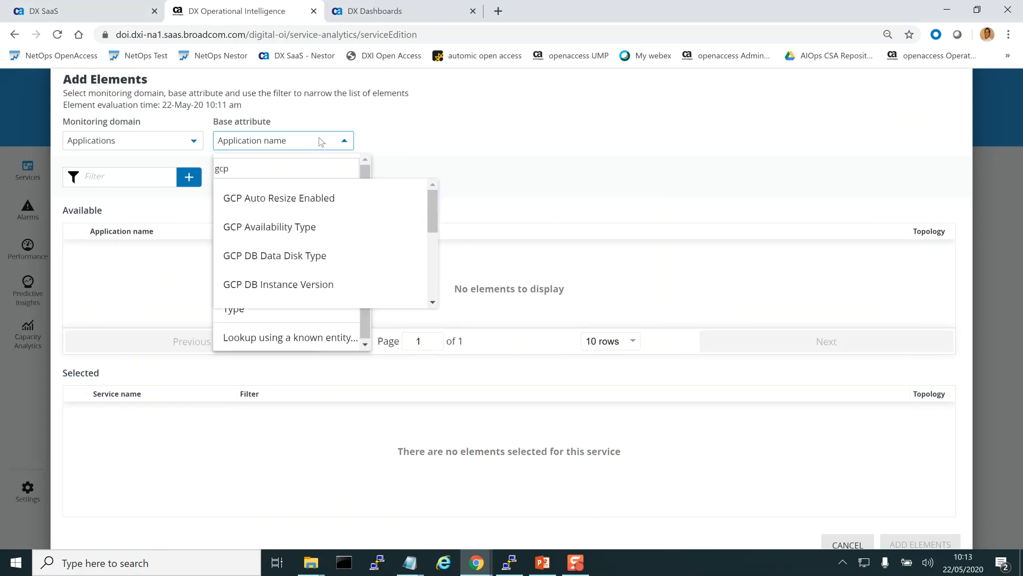
{"action": "type", "text": " pr"}
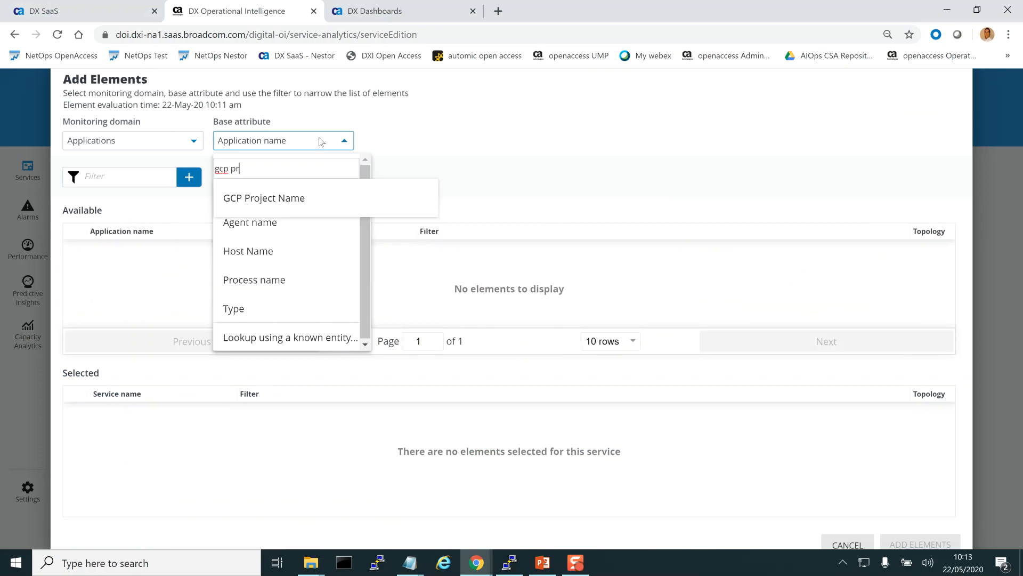
{"action": "left_click", "coordinate": [276, 206]}
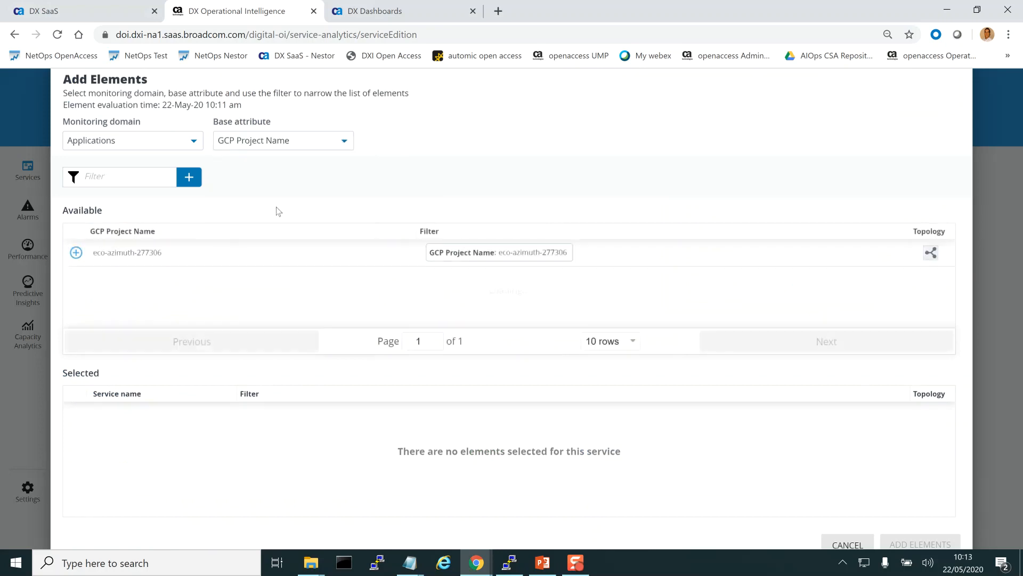
- Inspect the topology of the eco-azimuth-277306 project with the Agent layer hidden, and close the topology
{"action": "left_click", "coordinate": [930, 254]}
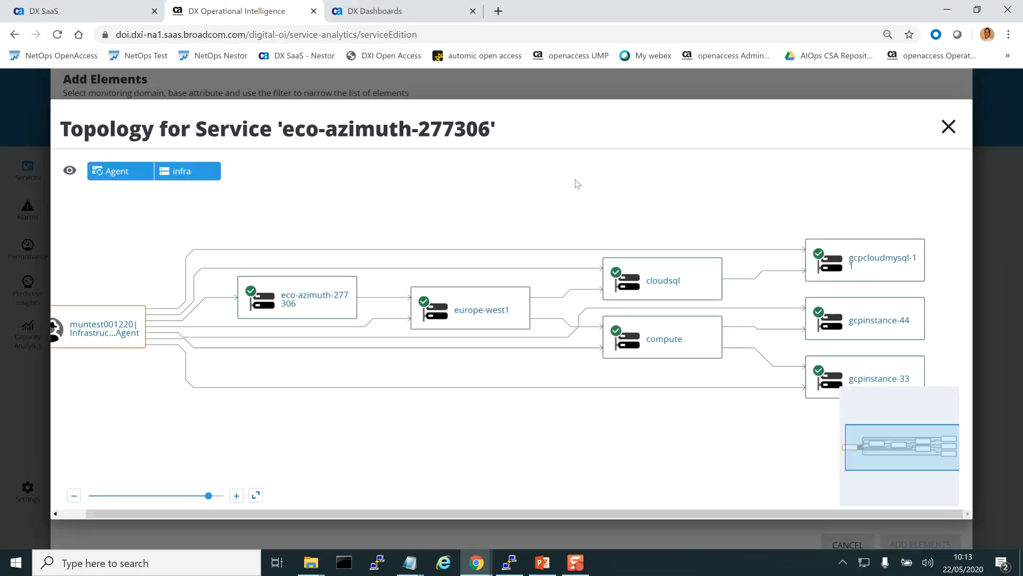
{"action": "left_click", "coordinate": [126, 172]}
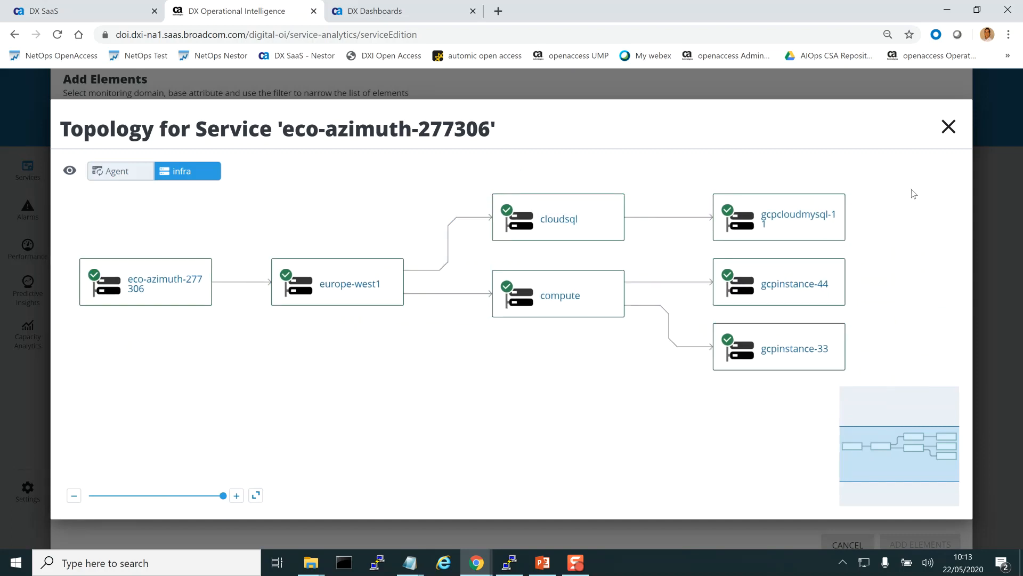
{"action": "left_click", "coordinate": [949, 127]}
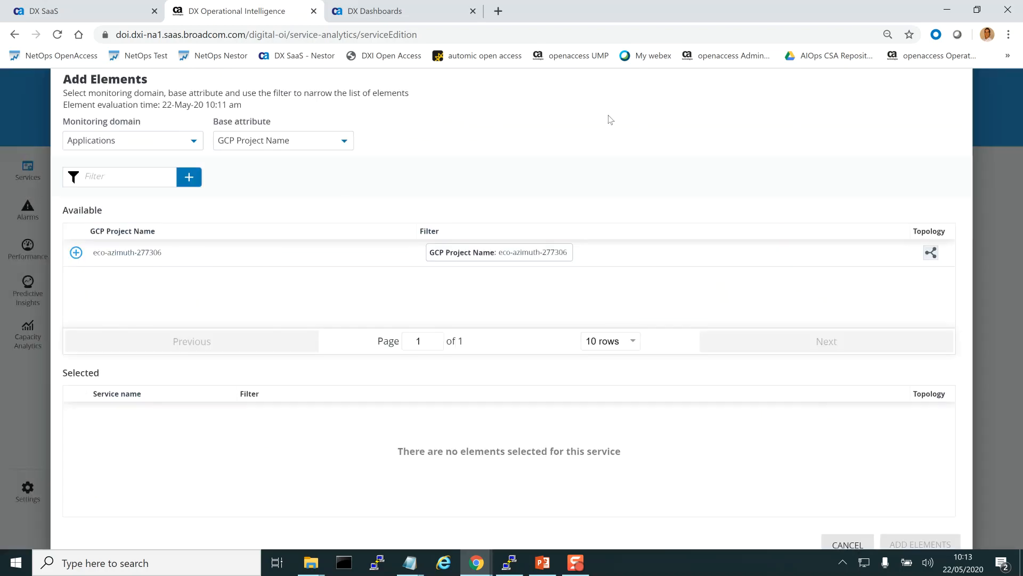
- Assign the eco-azimuth-277306 project element to a new service named GCP
{"action": "left_click", "coordinate": [75, 253]}
{"action": "left_click", "coordinate": [328, 318]}
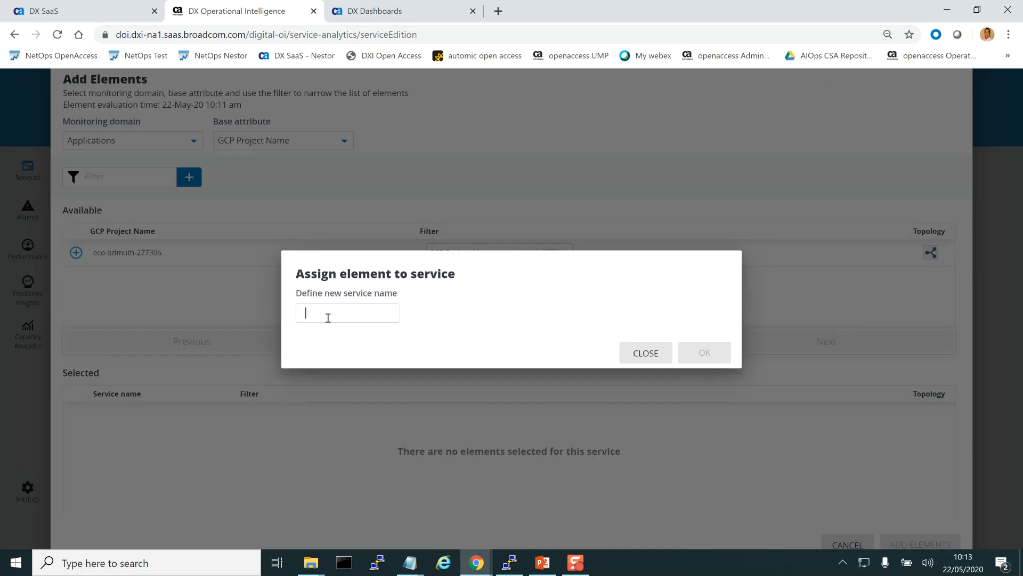
{"action": "type", "text": "GCP"}
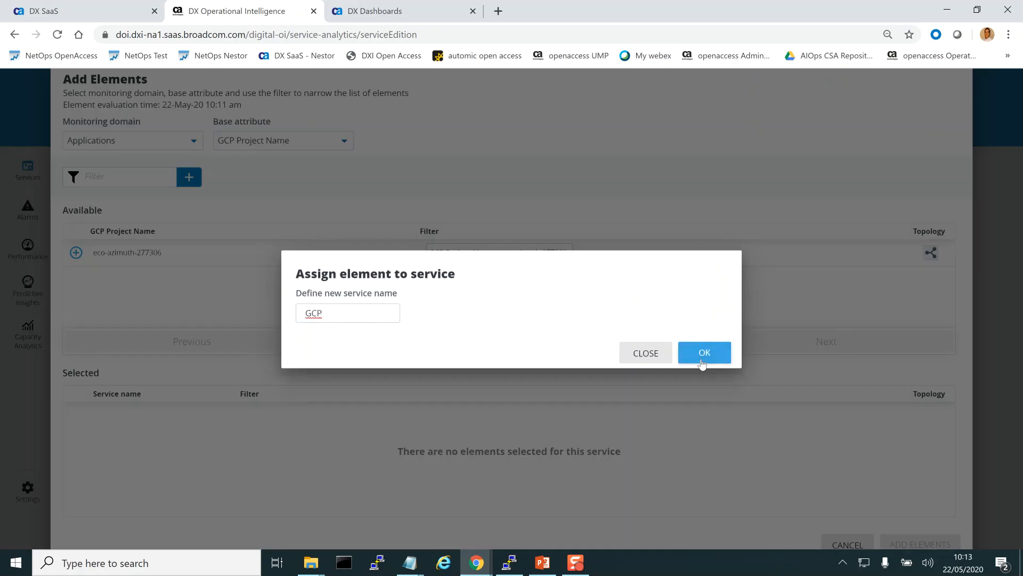
{"action": "left_click", "coordinate": [704, 352]}
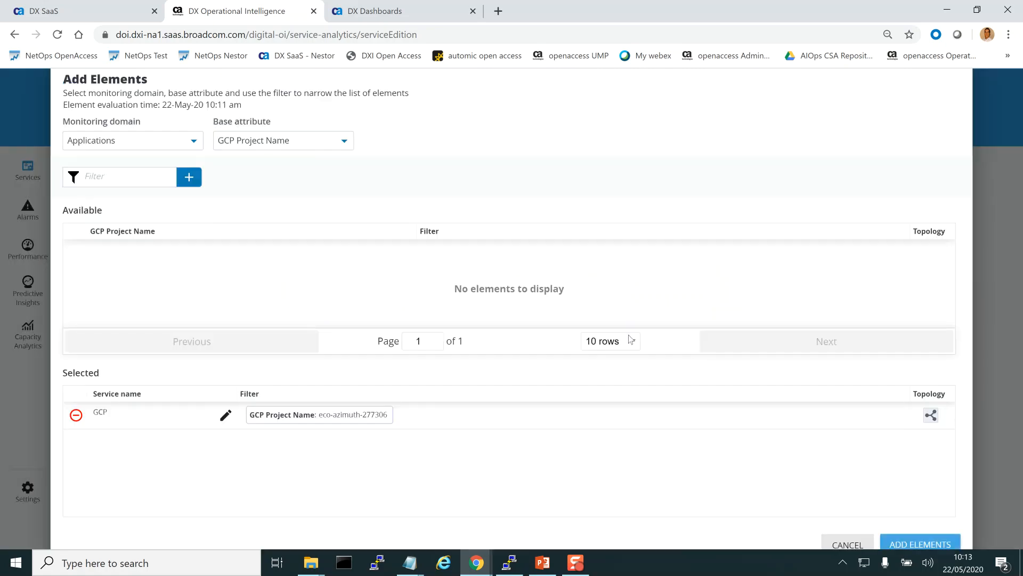
- Set the base attribute to datacenter, inspect the topology of the Paris datacenter, and close the topology
{"action": "left_click", "coordinate": [290, 143]}
{"action": "type", "text": "data"}
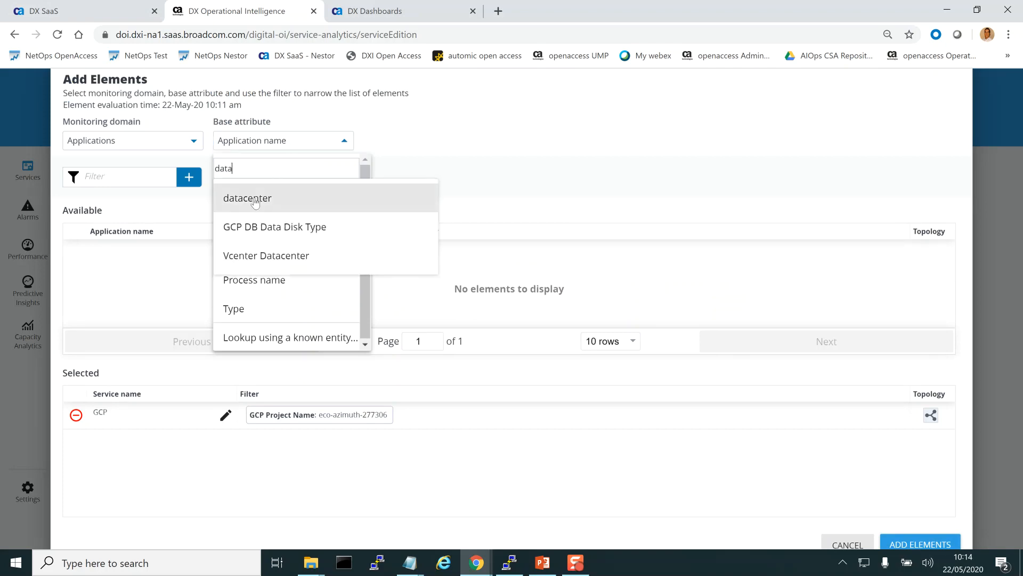
{"action": "left_click", "coordinate": [255, 202]}
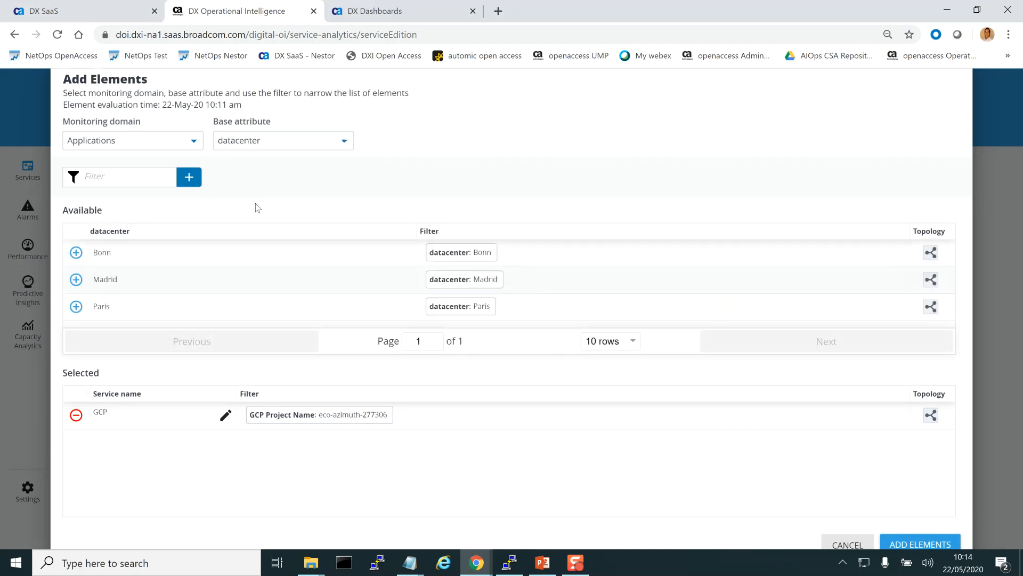
{"action": "left_click", "coordinate": [932, 309]}
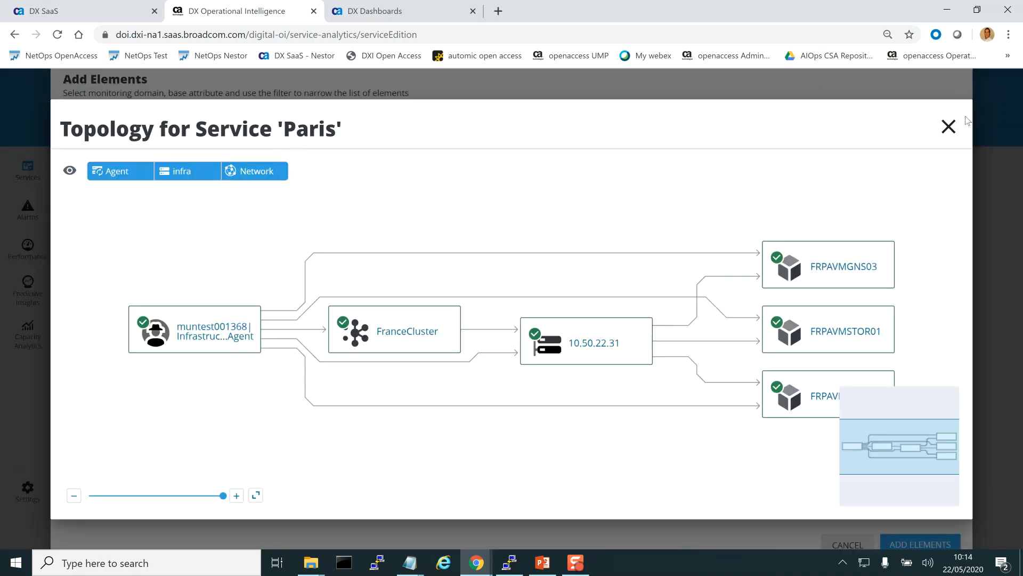
{"action": "left_click", "coordinate": [949, 126]}
- Assign the Paris datacenter element to a new service named VMWareDCParis
{"action": "left_click", "coordinate": [76, 308]}
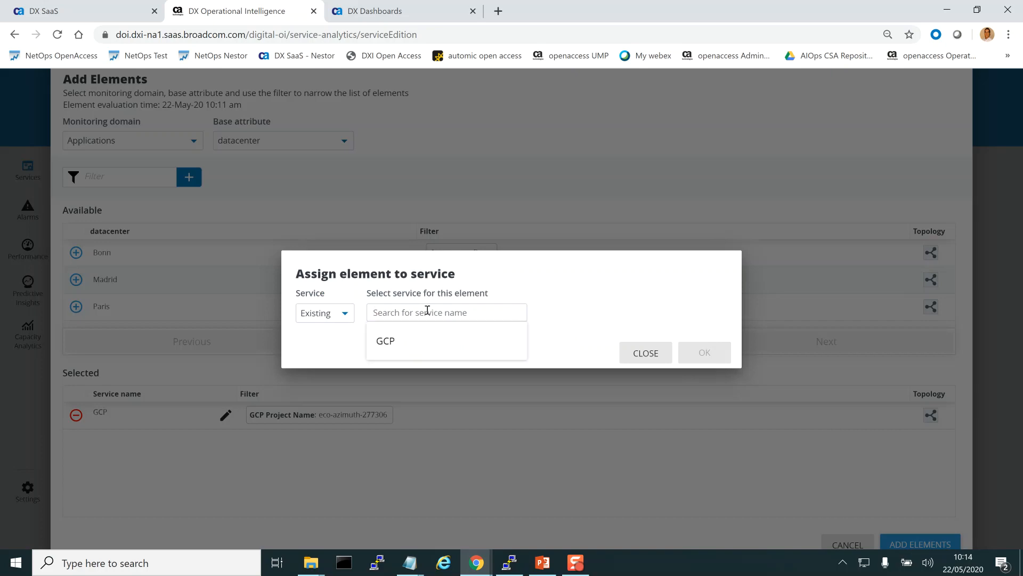
{"action": "left_click", "coordinate": [335, 318]}
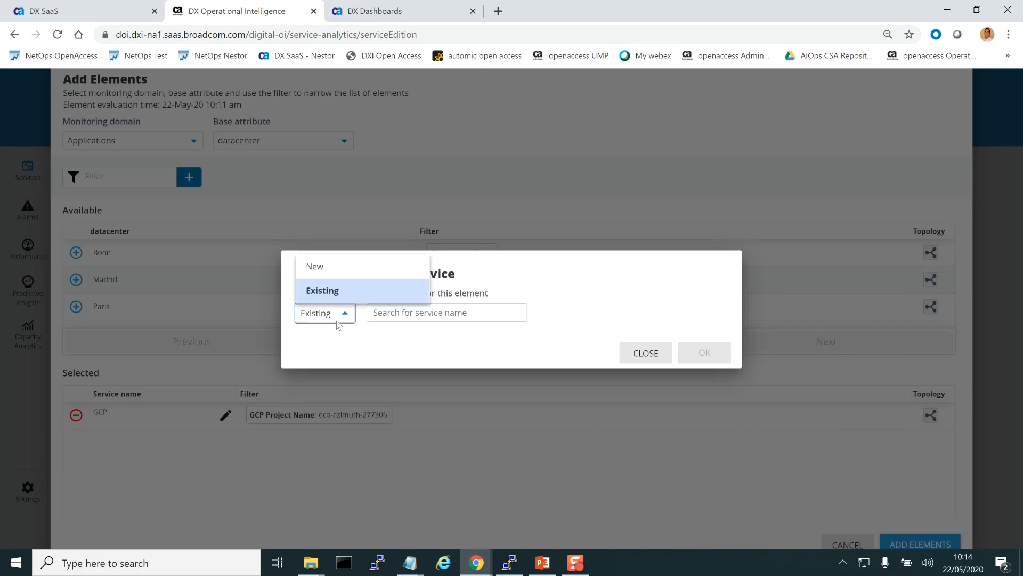
{"action": "left_click", "coordinate": [326, 266]}
{"action": "left_click", "coordinate": [380, 315]}
{"action": "type", "text": "VMW"}
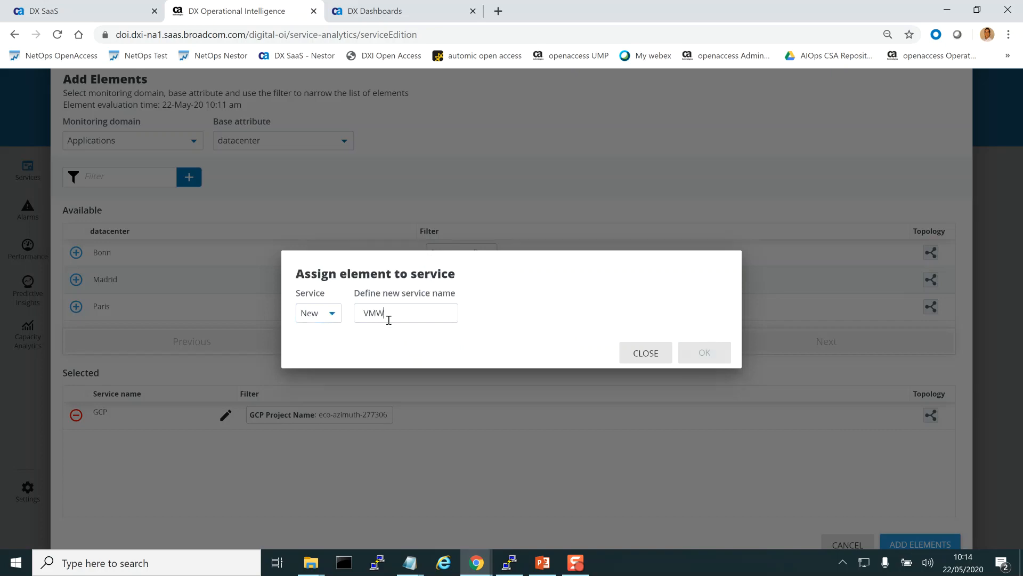
{"action": "type", "text": "areDCParis"}
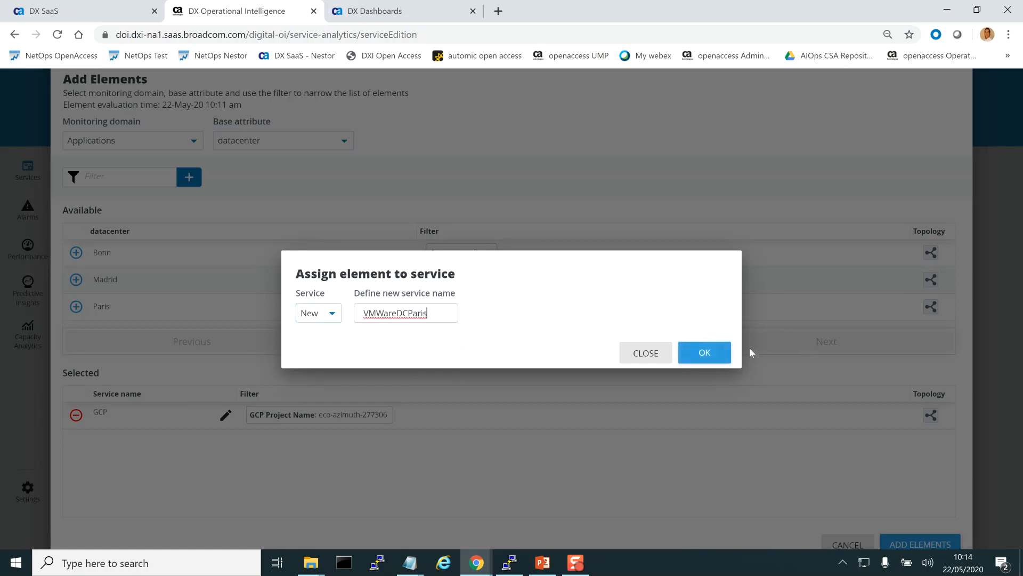
{"action": "left_click", "coordinate": [705, 353]}
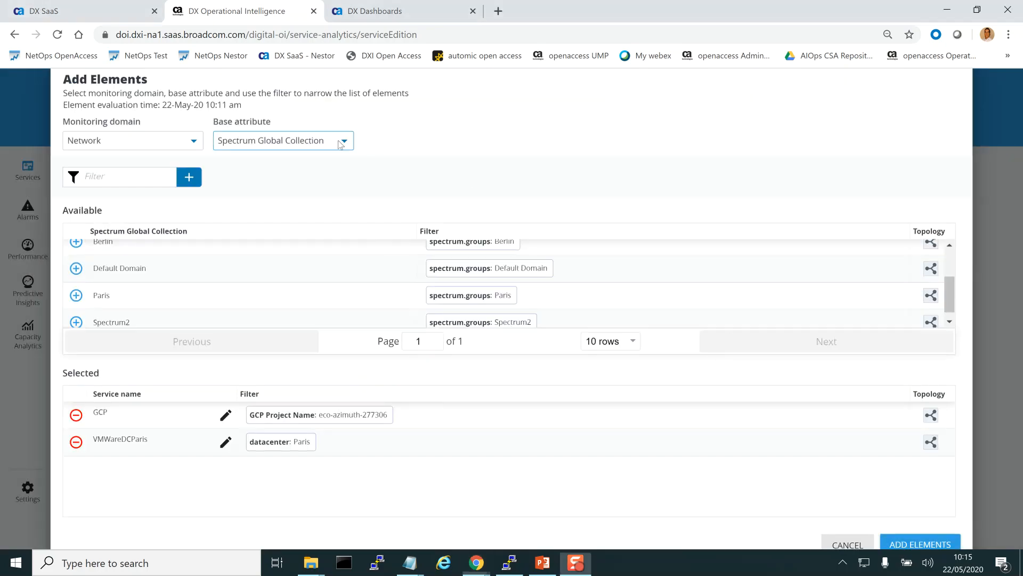
- Assign the Paris group from the Network domain's Spectrum Global Collection to a new service named NWParis, and add all selected elements
{"action": "left_click", "coordinate": [338, 141]}
{"action": "left_click", "coordinate": [283, 194]}
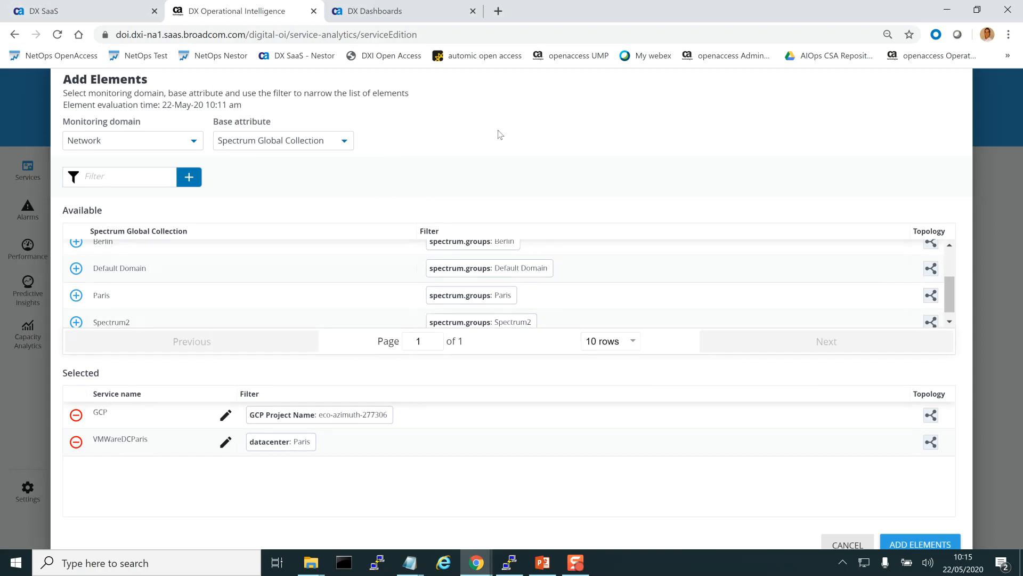
{"action": "left_click", "coordinate": [75, 296]}
{"action": "left_click", "coordinate": [325, 313]}
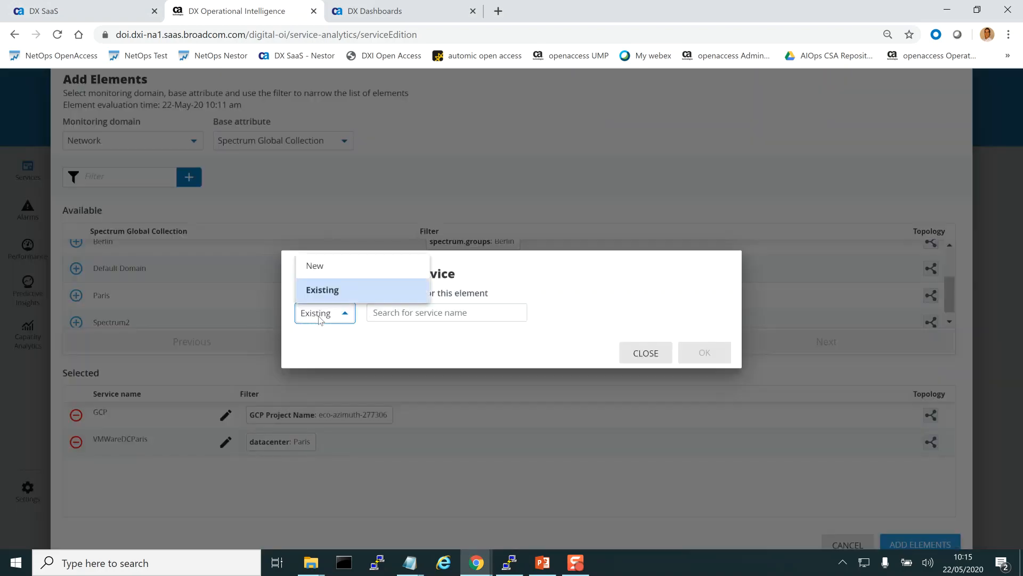
{"action": "left_click", "coordinate": [320, 265]}
{"action": "left_click", "coordinate": [393, 313]}
{"action": "type", "text": "NWParis"}
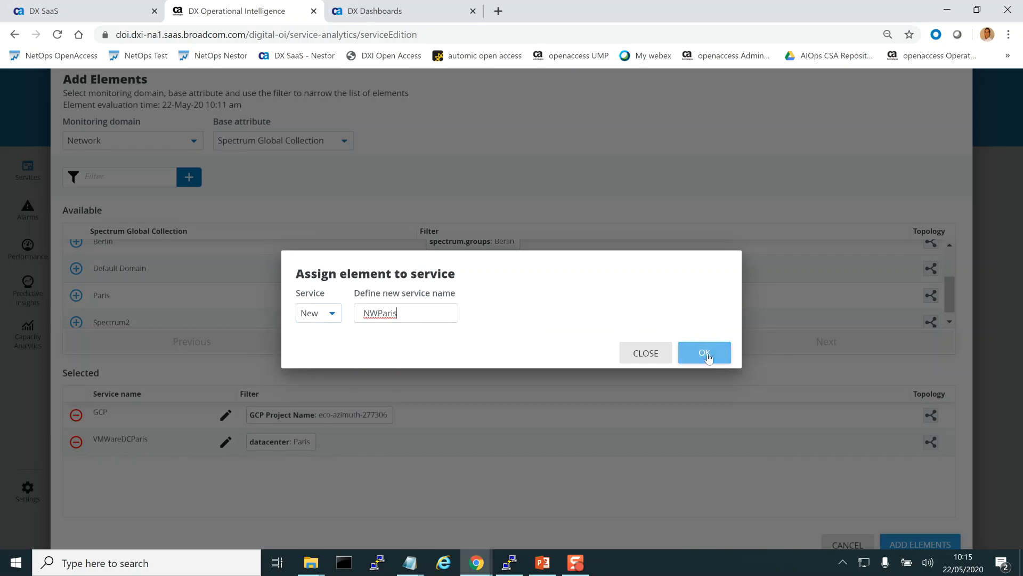
{"action": "left_click", "coordinate": [707, 353]}
{"action": "left_click", "coordinate": [921, 542]}
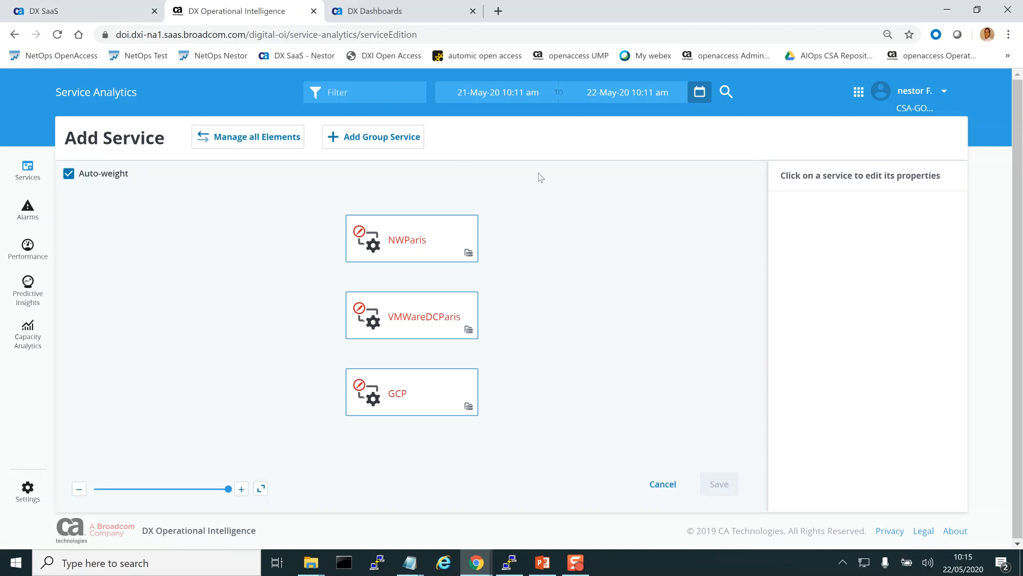
- Add a group service and name it AppHybridCloud
{"action": "left_click", "coordinate": [387, 149]}
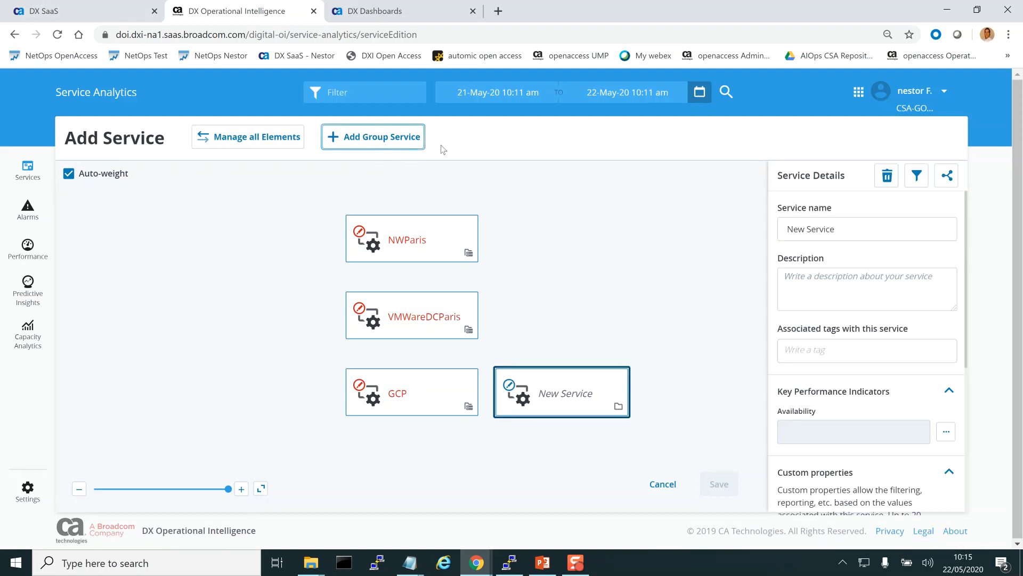
{"action": "left_click_drag", "start_coordinate": [875, 232], "coordinate": [536, 223]}
{"action": "type", "text": "App"}
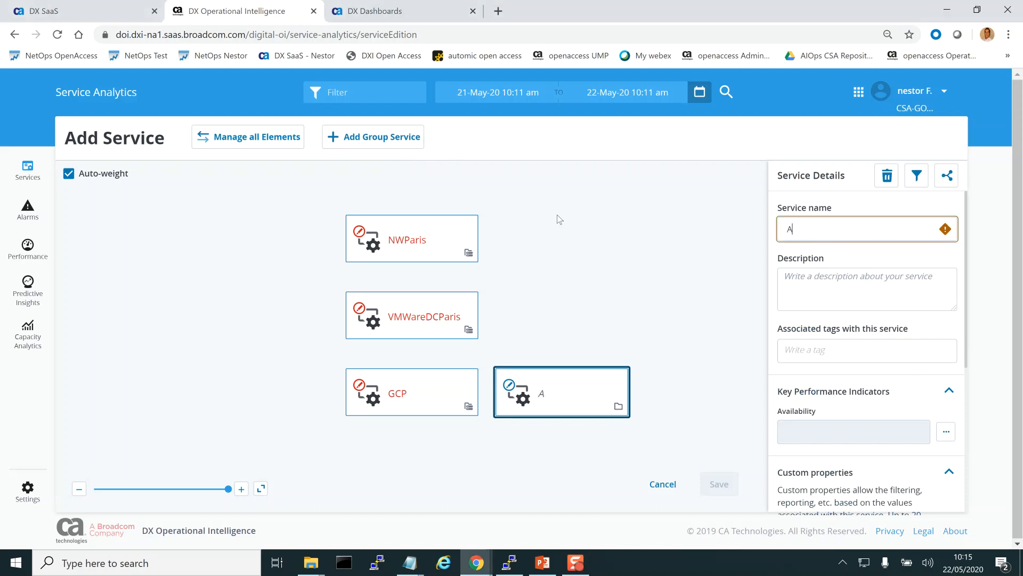
{"action": "type", "text": "HybridCloud"}
- Nest the NWParis, VMWareDCParis and GCP services under AppHybridCloud and save the service
{"action": "left_click_drag", "start_coordinate": [553, 380], "coordinate": [418, 231]}
{"action": "left_click_drag", "start_coordinate": [455, 268], "coordinate": [589, 250]}
{"action": "left_click", "coordinate": [719, 483]}
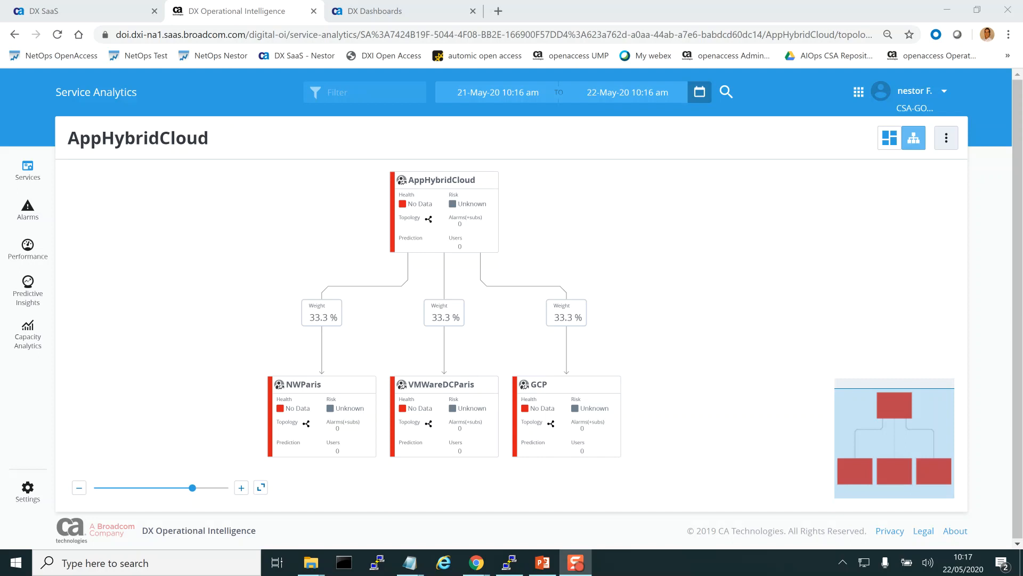
- Switch to DX Dashboards and review the GCP Overview dashboard's project and region filters, alarms, and Compute Engine, SQL, FileStore and Storage sections
{"action": "left_click", "coordinate": [377, 19]}
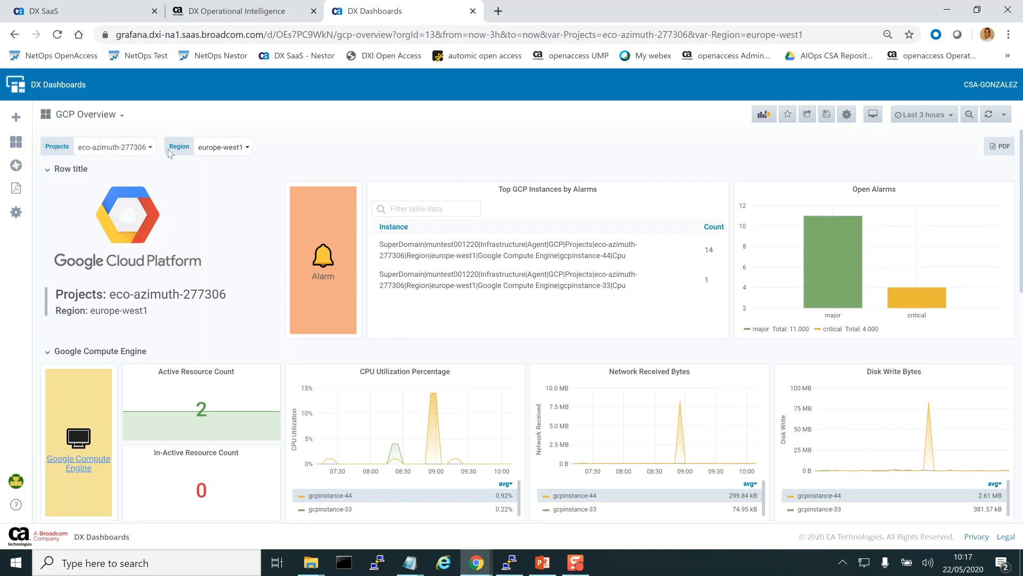
{"action": "left_click", "coordinate": [134, 150]}
{"action": "left_click", "coordinate": [232, 144]}
{"action": "scroll", "coordinate": [201, 340], "scroll_direction": "down", "scroll_amount": 3}
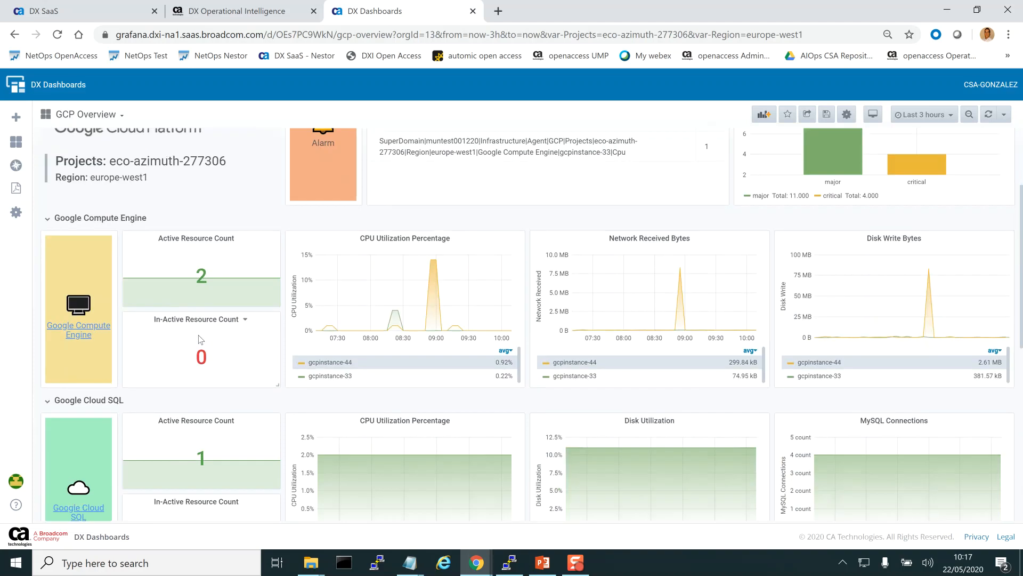
{"action": "scroll", "coordinate": [263, 401], "scroll_direction": "down", "scroll_amount": 9}
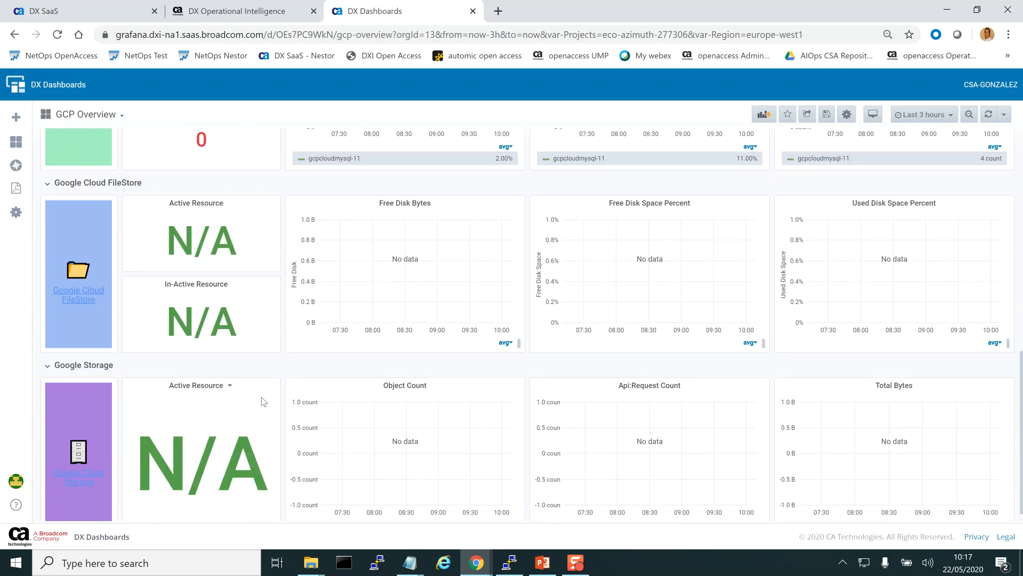
{"action": "scroll", "coordinate": [264, 401], "scroll_direction": "up", "scroll_amount": 12}
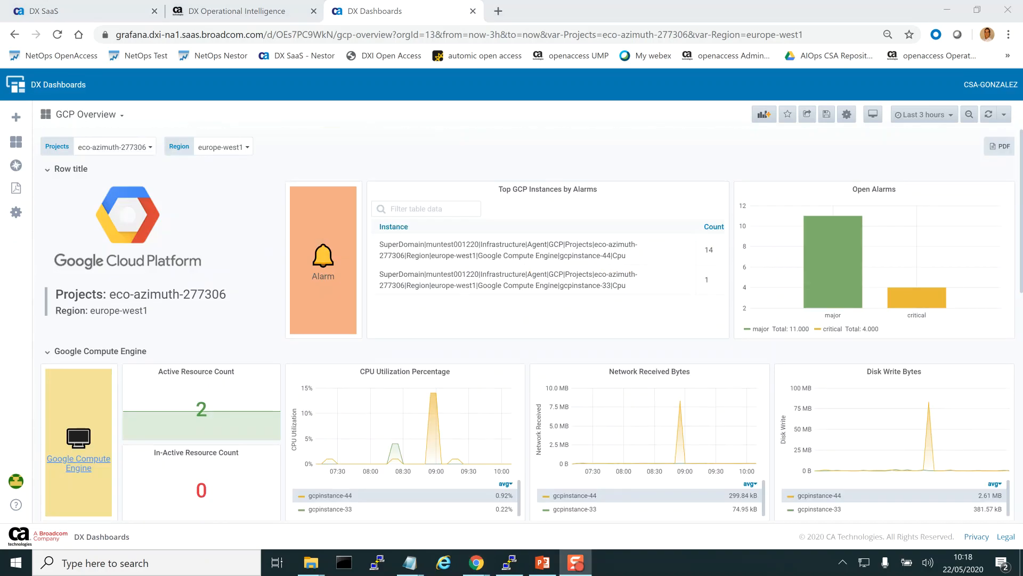